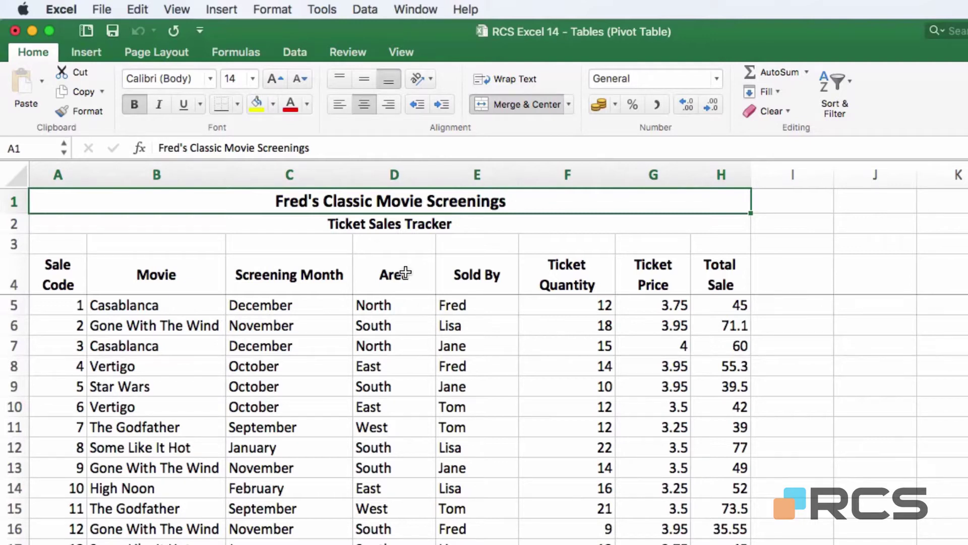
- Create a PivotTable on a new worksheet from the ticket sales data in Sheet1!$A$4:$H$54
left_click(386, 451)
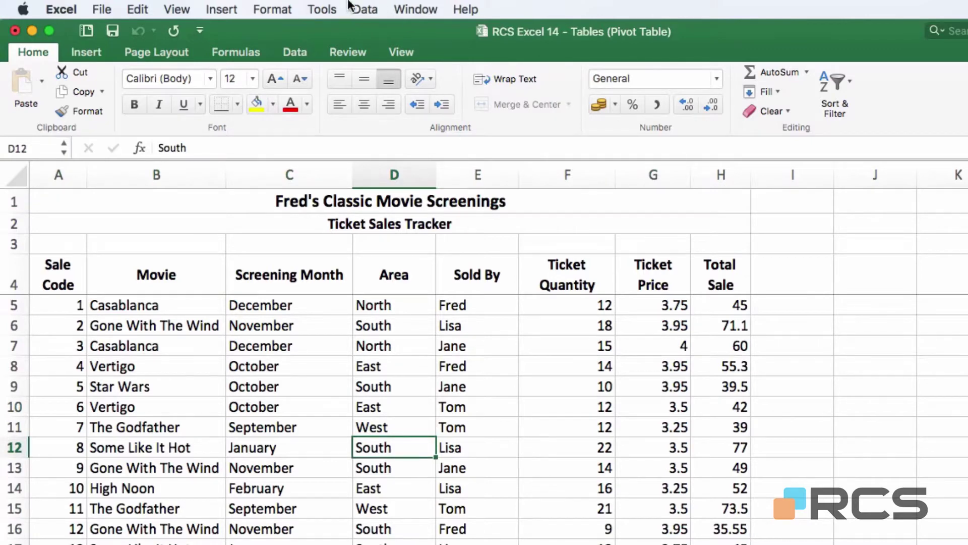
left_click(92, 54)
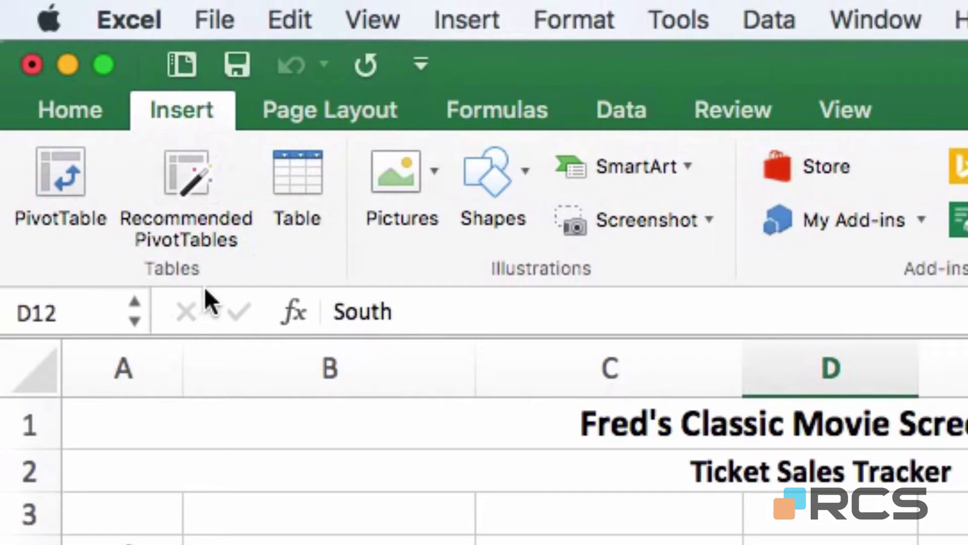
left_click(67, 178)
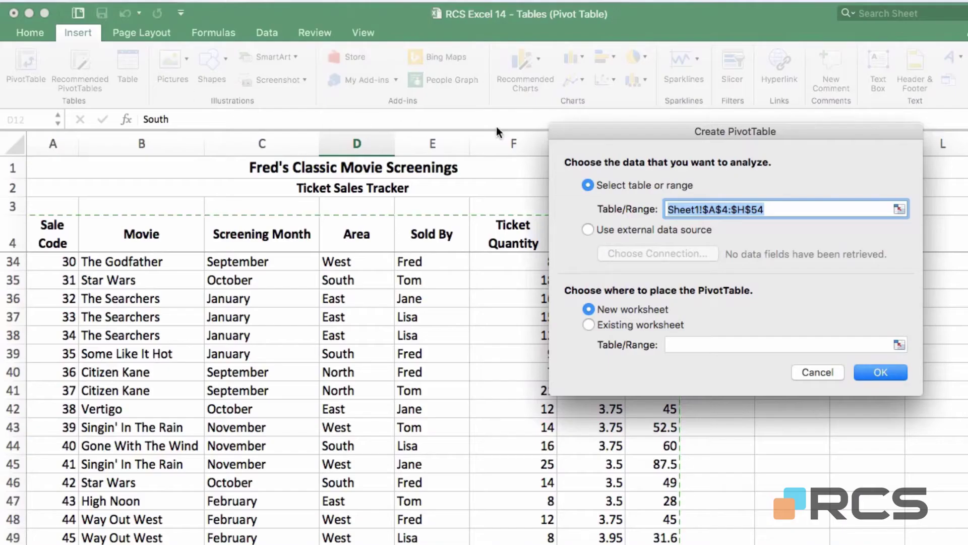
left_click_drag(672, 131, 545, 186)
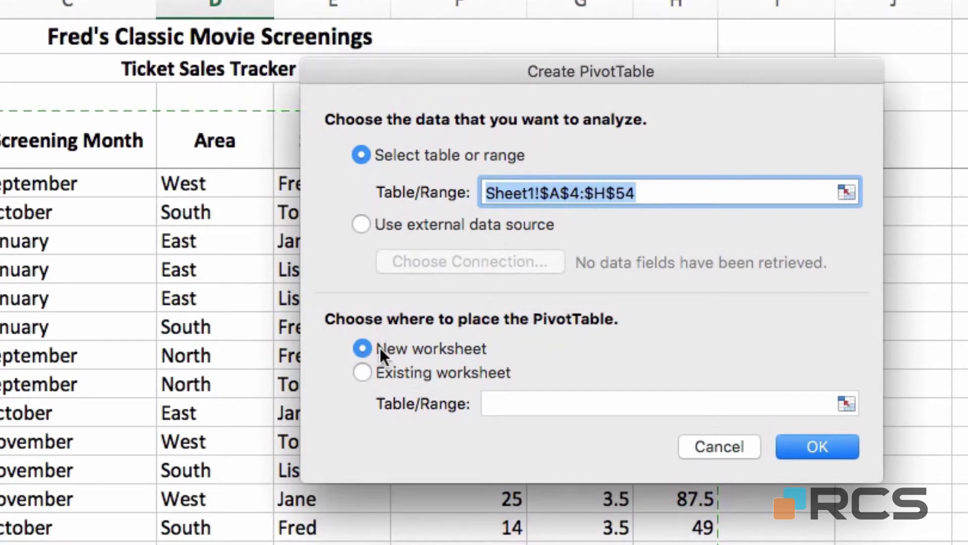
left_click(811, 445)
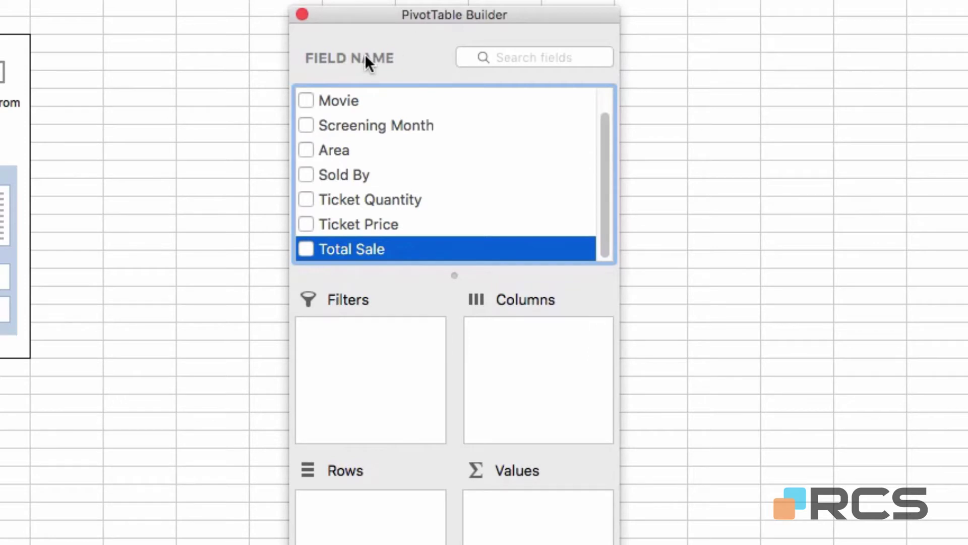
- Review the PivotTable's available fields and its design and analysis options, and hide and redisplay the field list
left_click_drag(603, 246, 603, 225)
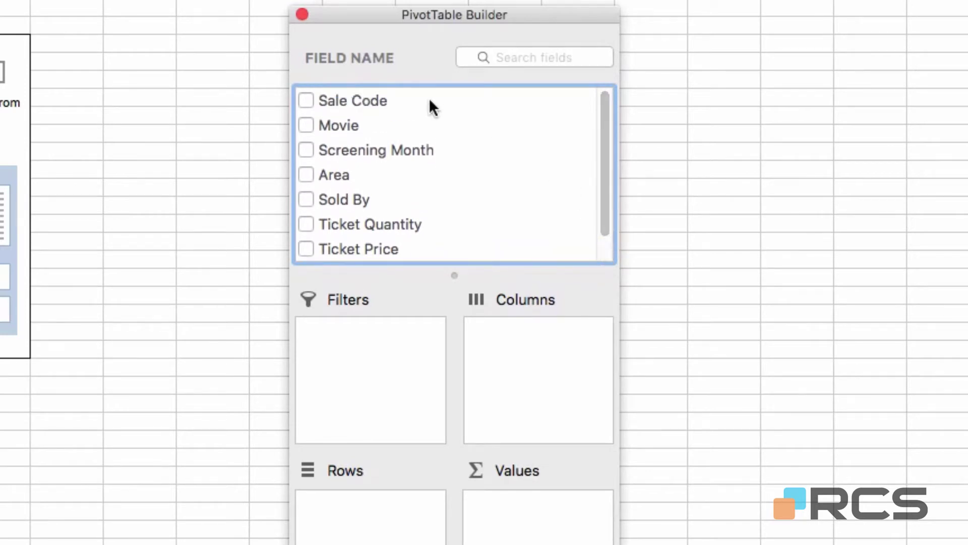
left_click(480, 242)
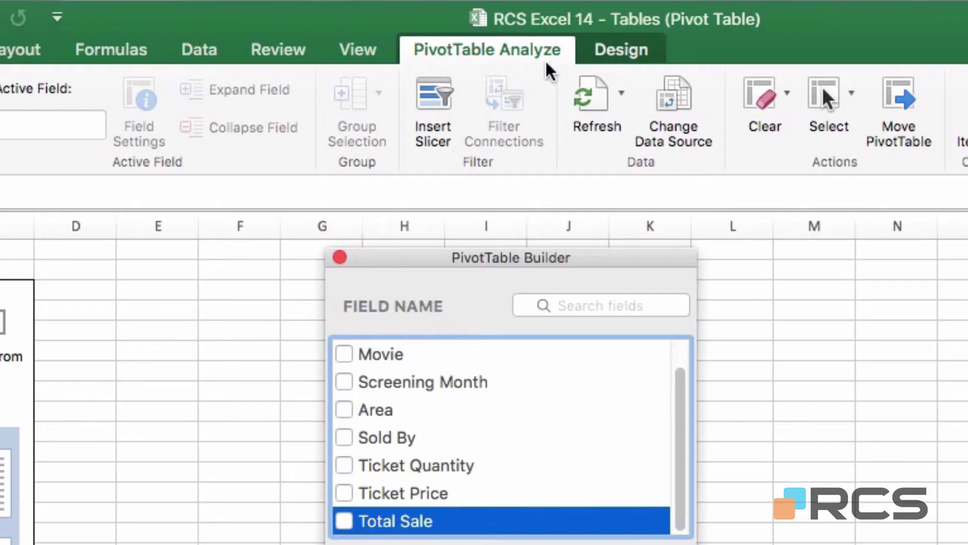
left_click(624, 53)
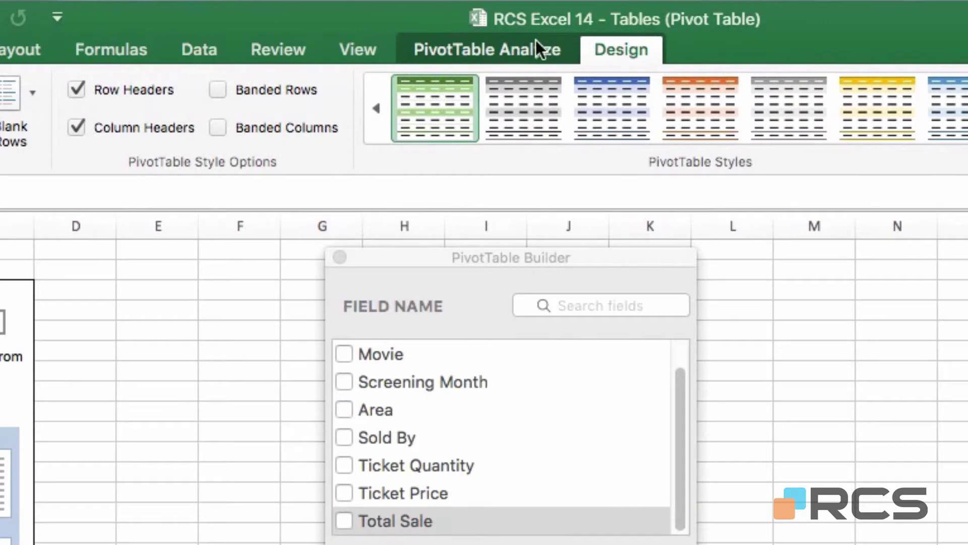
left_click(490, 46)
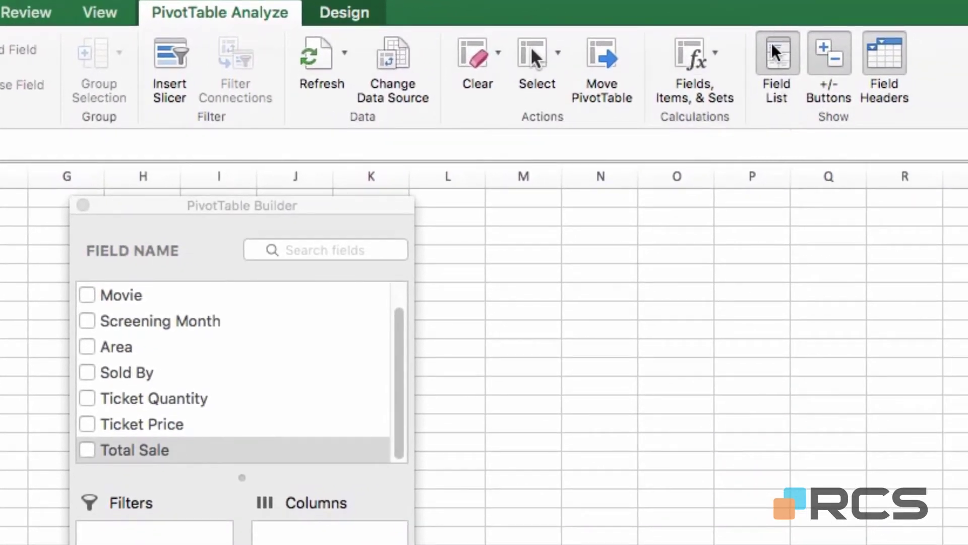
left_click(787, 69)
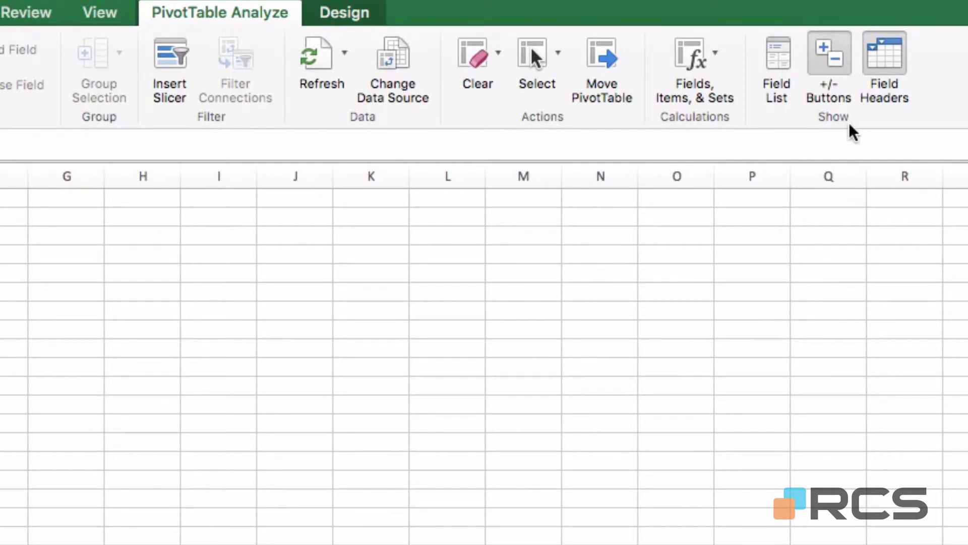
left_click(776, 62)
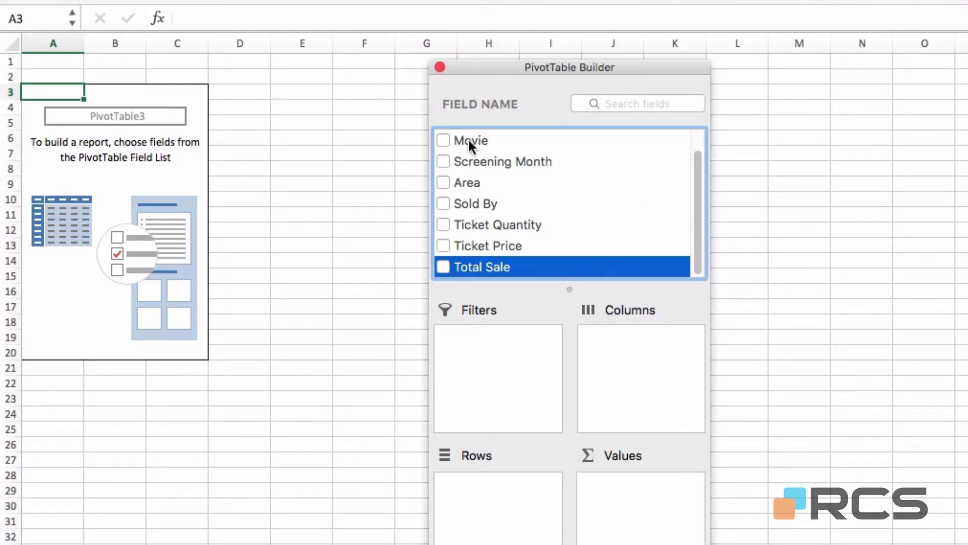
- Build the PivotTable with Movie as columns, Sold By as rows and Total Sale as values, and close the builder
left_click_drag(467, 137, 647, 357)
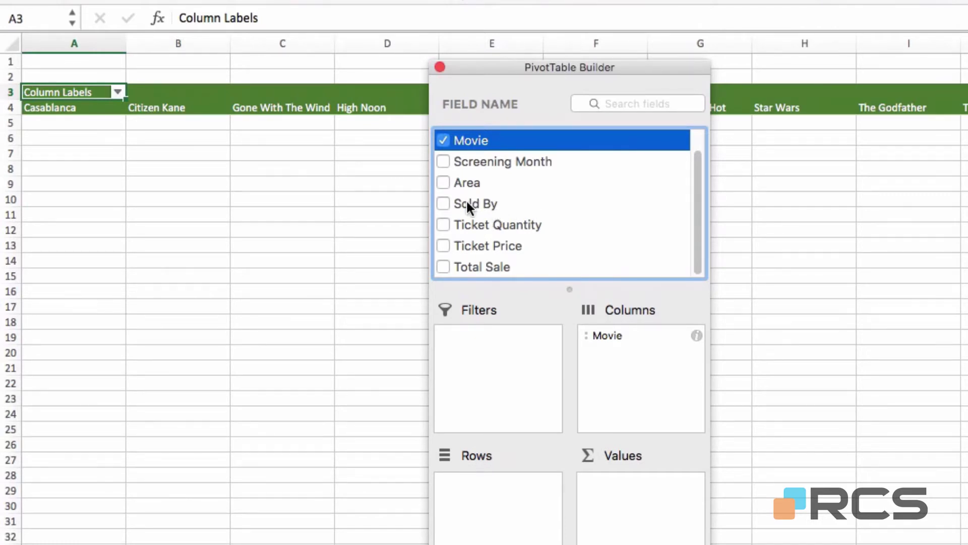
left_click_drag(467, 202, 502, 515)
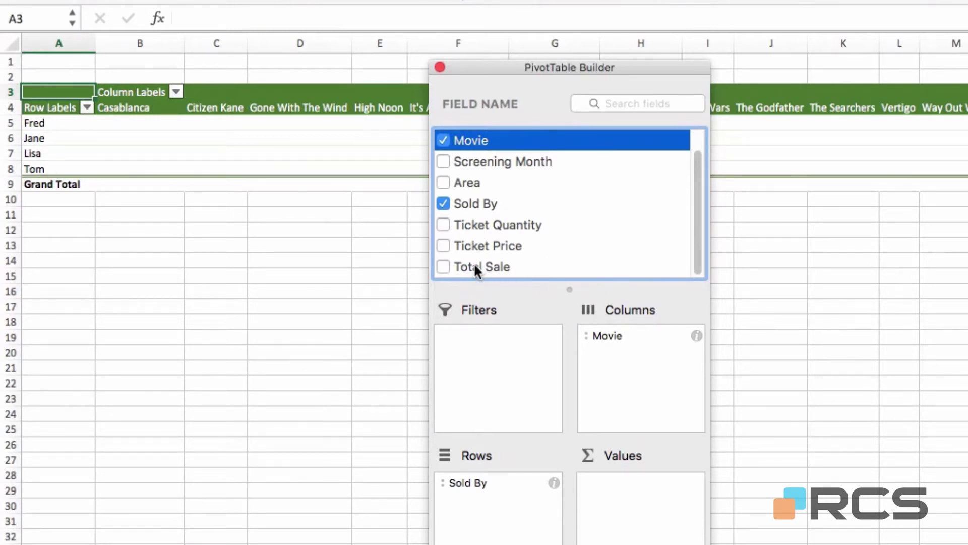
left_click_drag(474, 266, 652, 516)
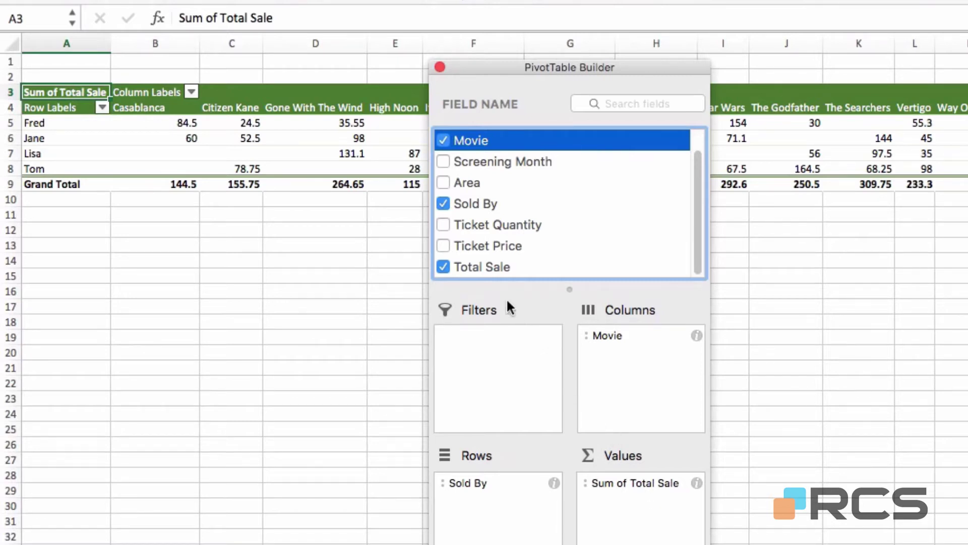
left_click(440, 67)
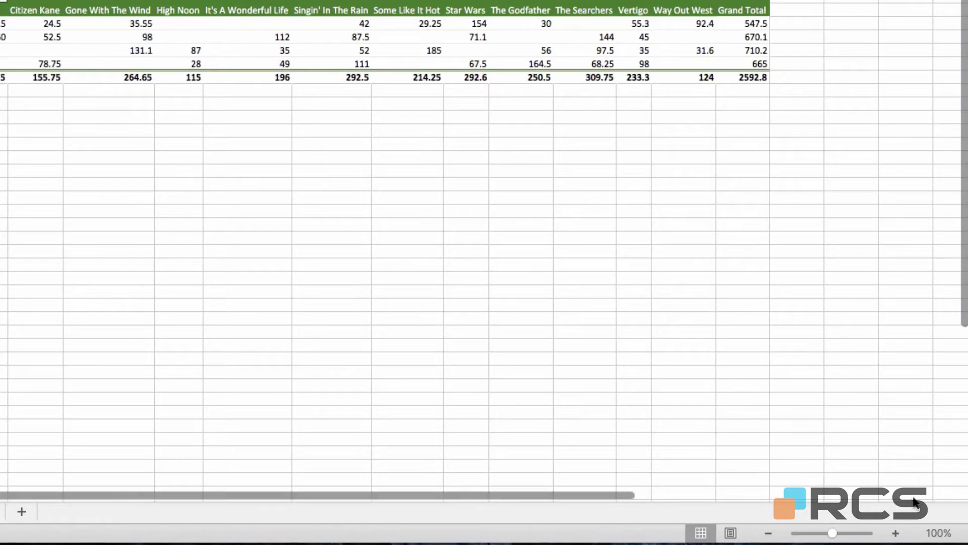
- Set the worksheet zoom to 150%
left_click(942, 534)
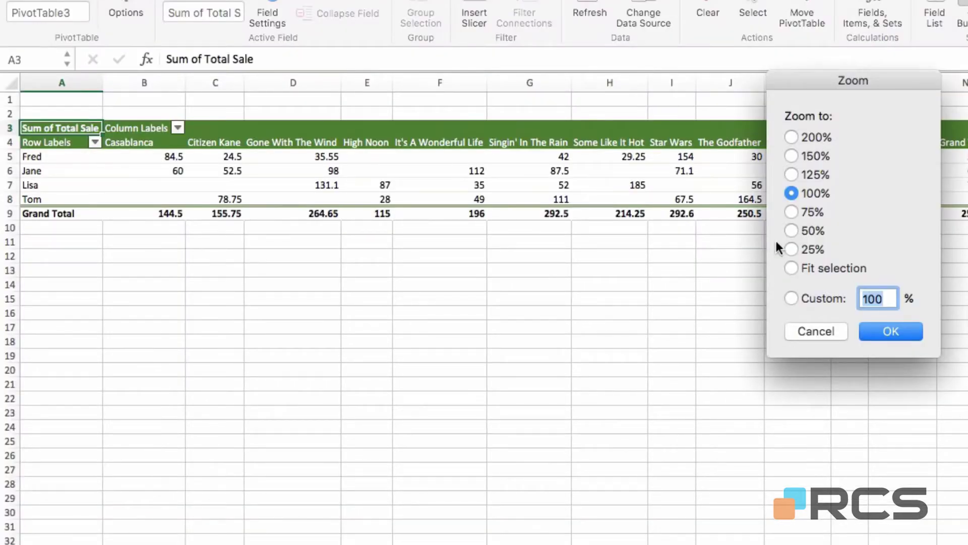
left_click(793, 152)
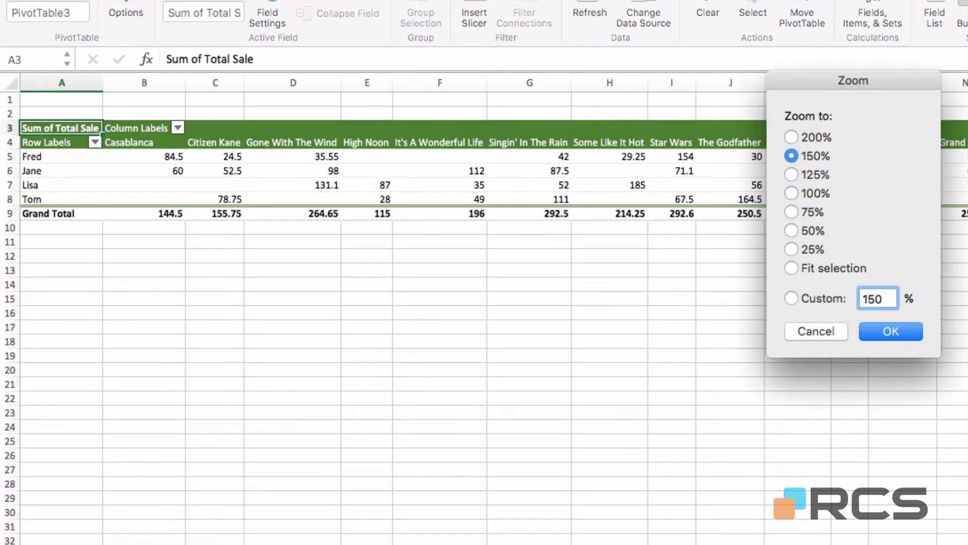
left_click(890, 331)
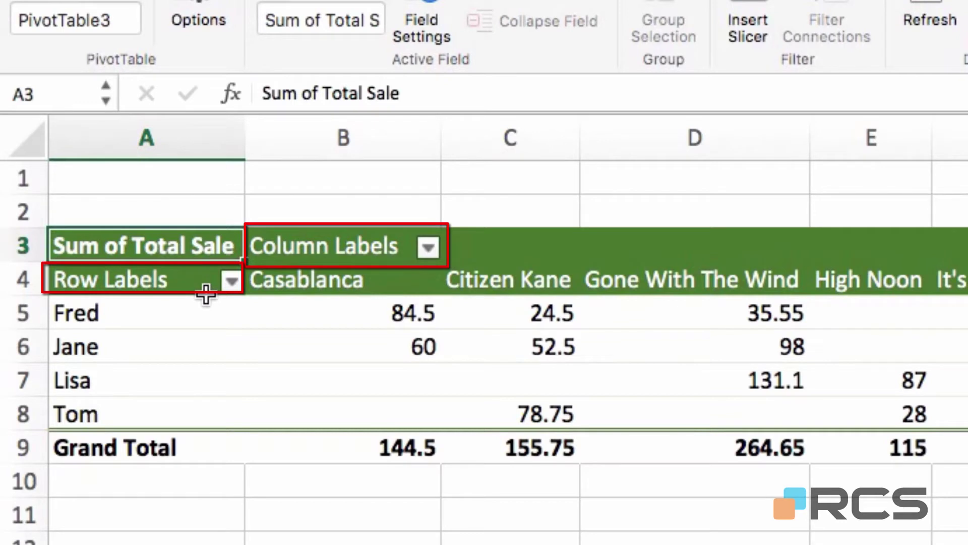
- Filter the column labels to Casablanca, Gone With The Wind, It's A Wonderful Life and Singin' In The Rain
left_click(428, 254)
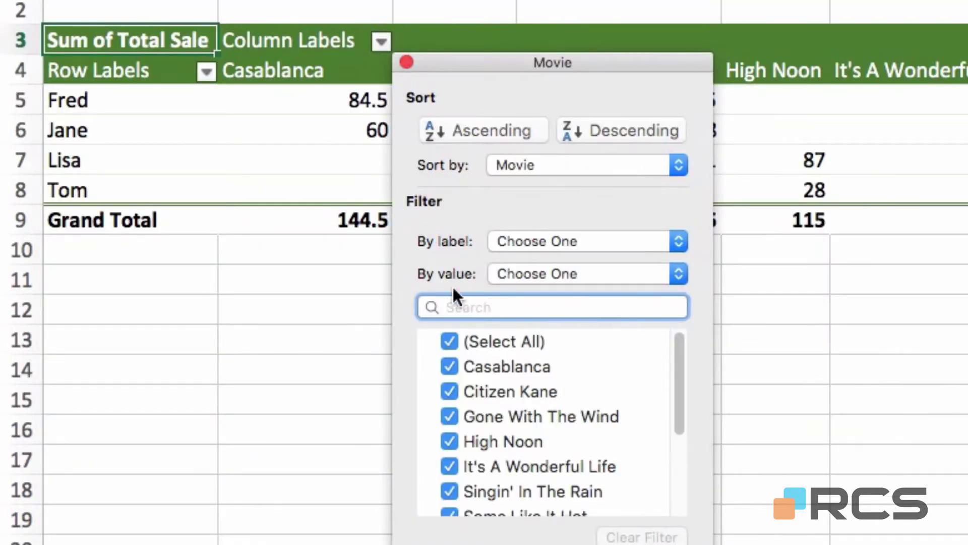
left_click(449, 341)
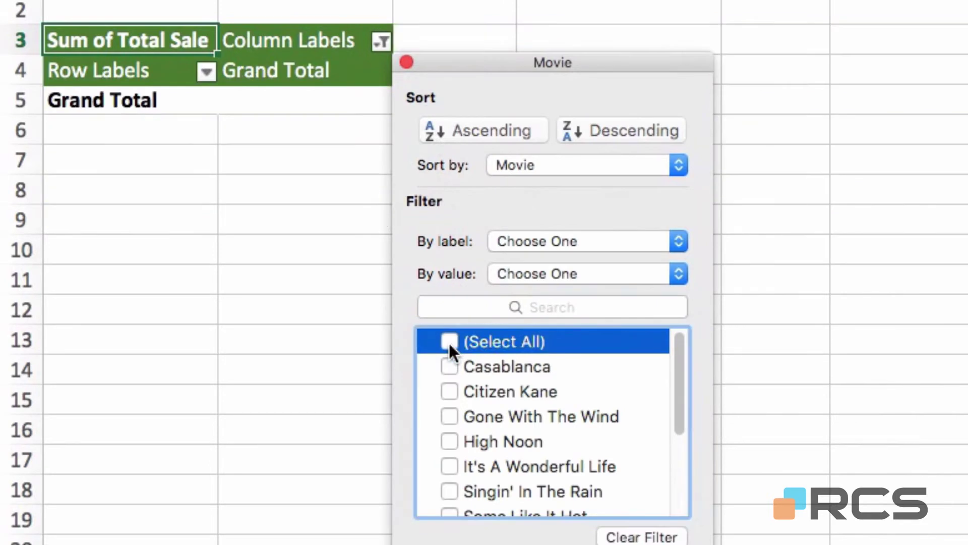
left_click_drag(471, 66, 456, 108)
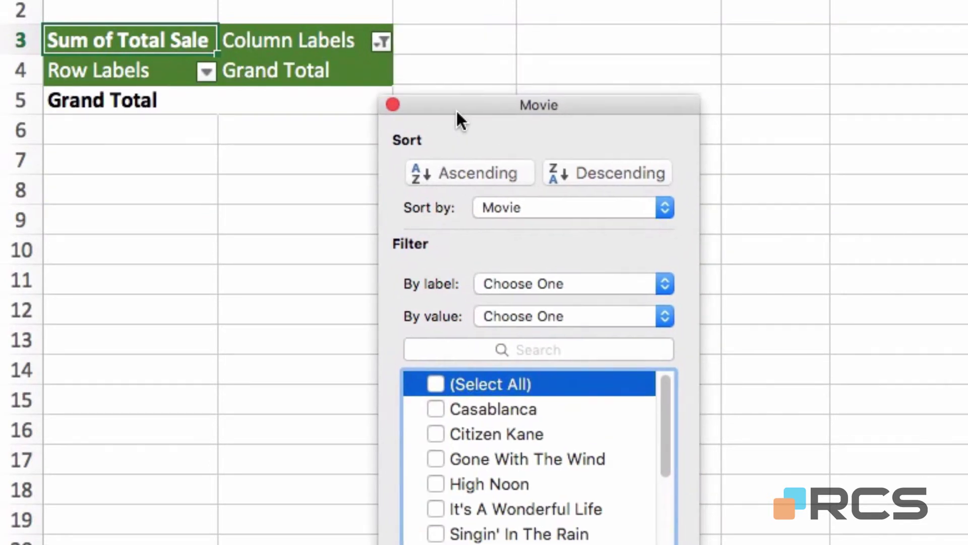
left_click(433, 408)
left_click(443, 458)
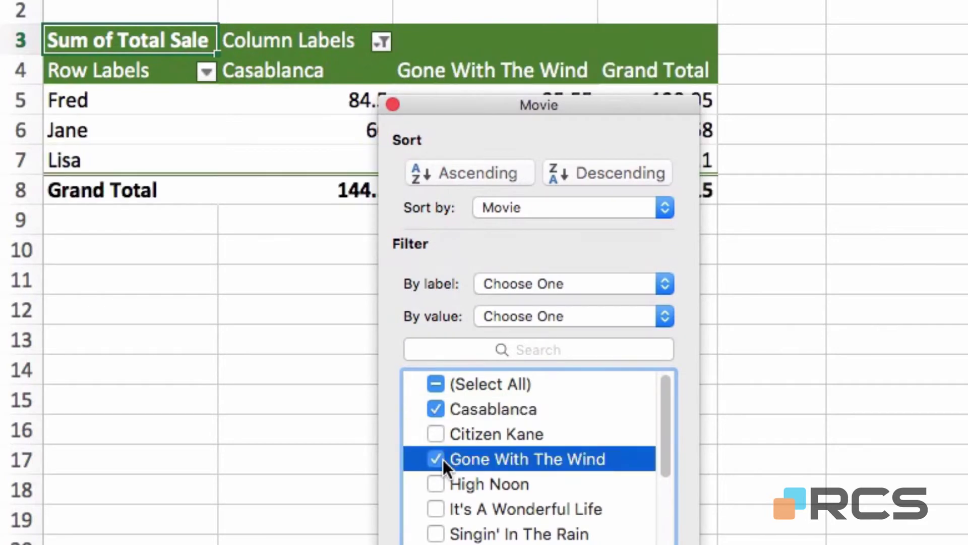
left_click(444, 510)
left_click(447, 524)
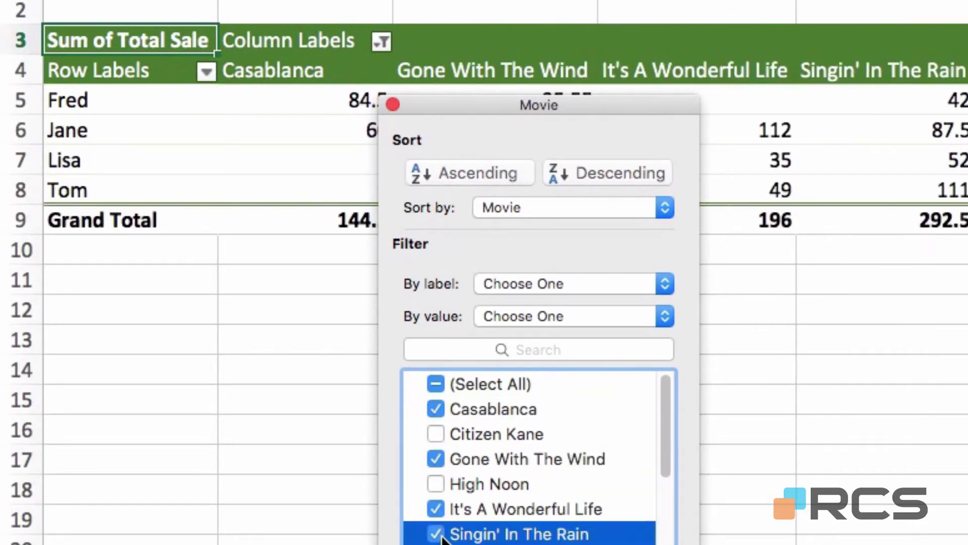
left_click_drag(493, 102, 420, 281)
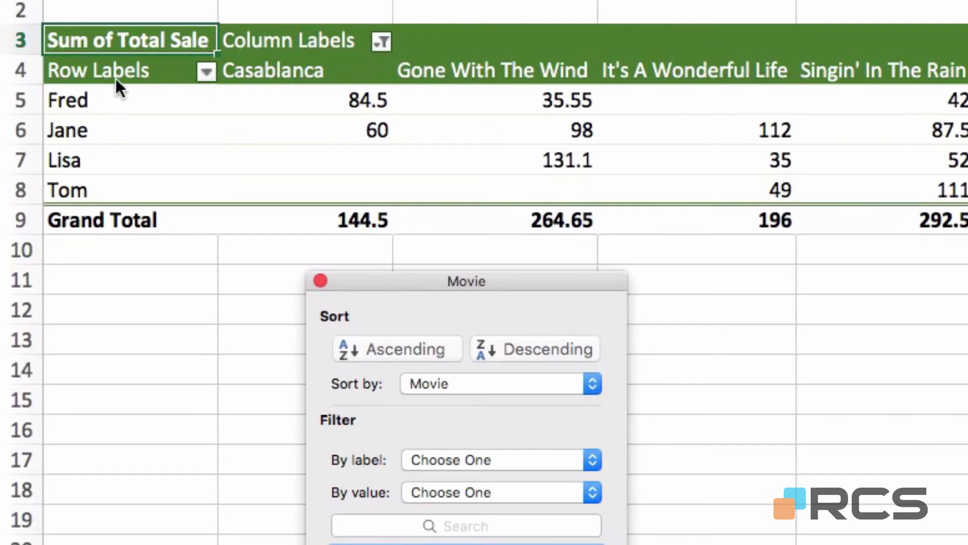
left_click(203, 71)
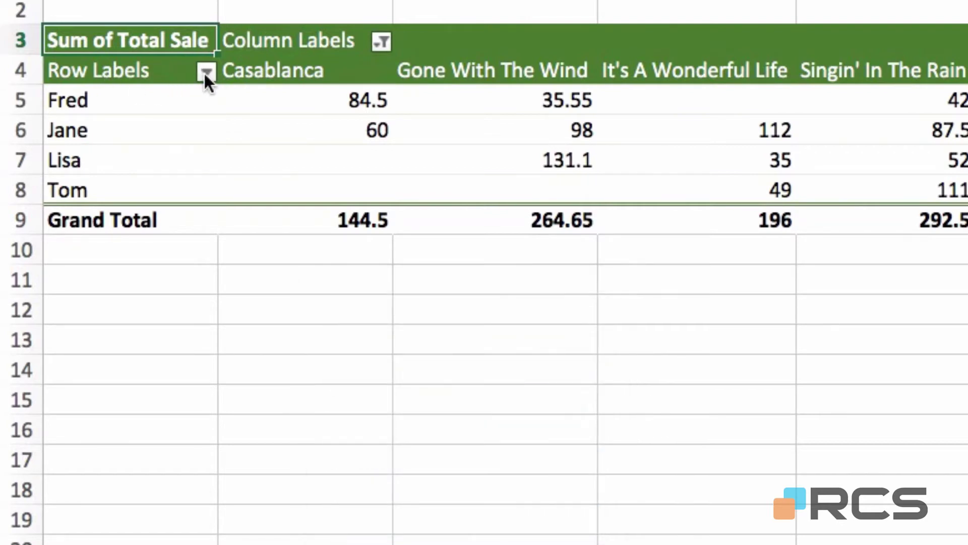
- Filter the PivotTable's row labels to only the first two salespeople in the Sold By list
left_click(203, 72)
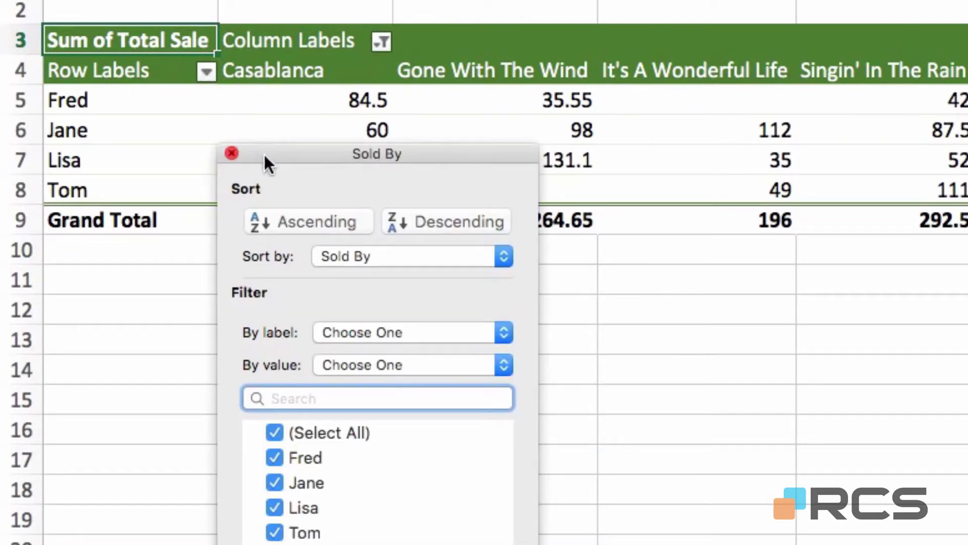
left_click(275, 432)
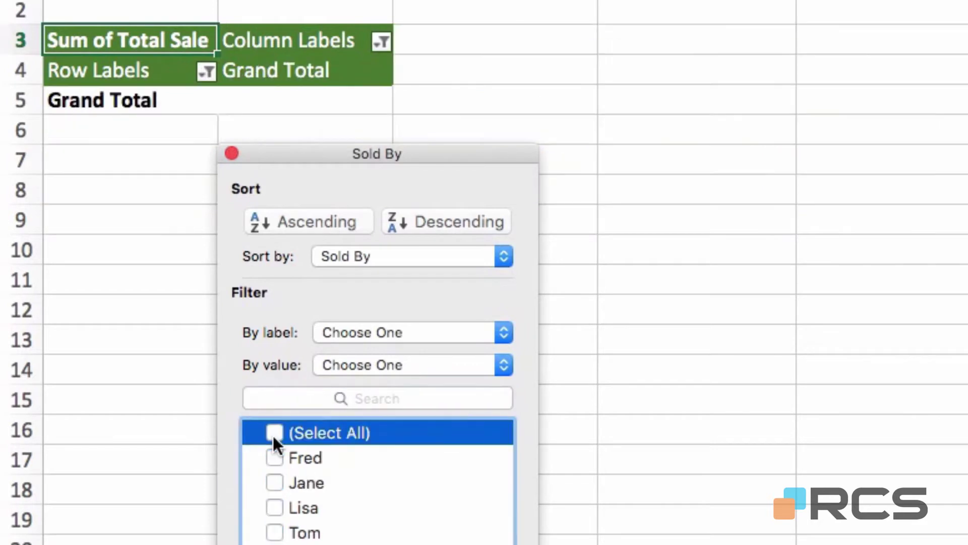
left_click(273, 452)
left_click(277, 482)
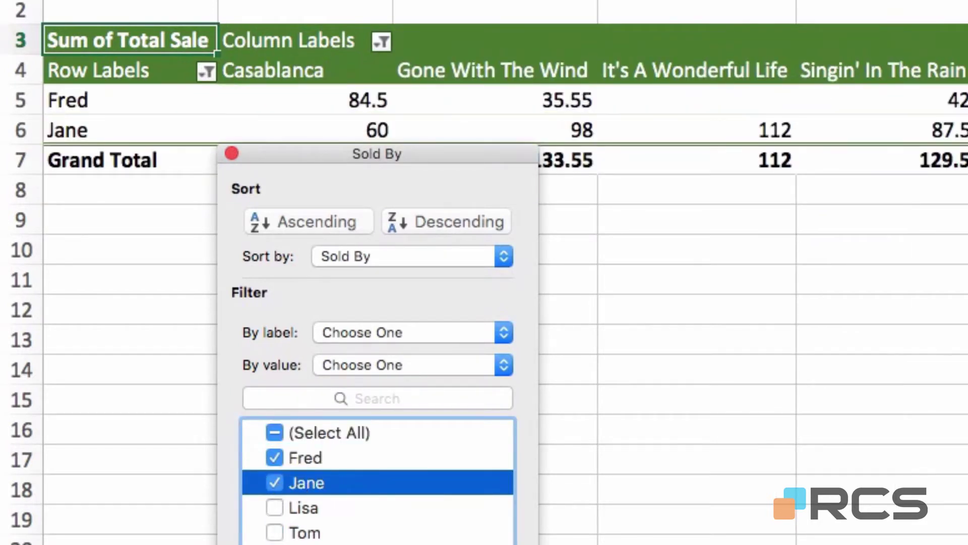
left_click(232, 152)
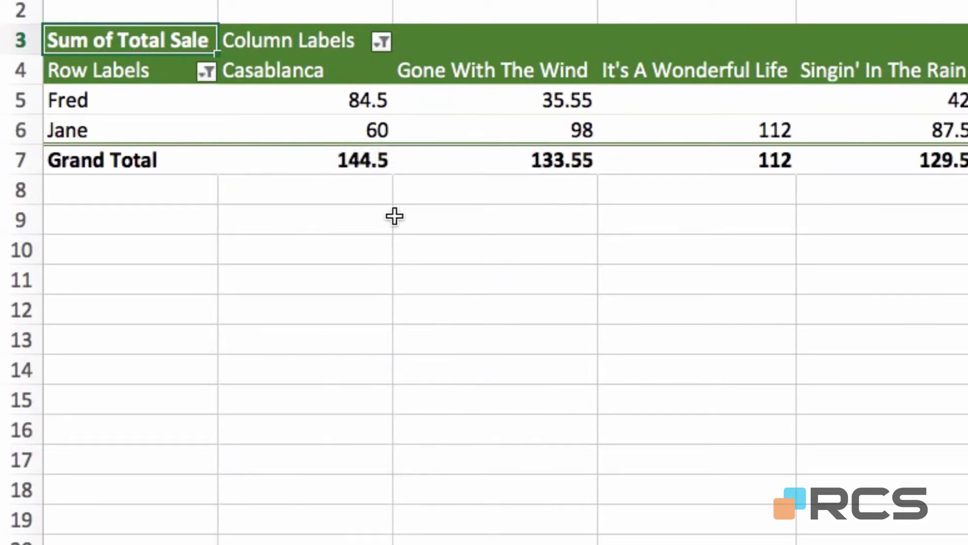
- Check the Movie filter's settings and clear all filters from the PivotTable at once
left_click(382, 42)
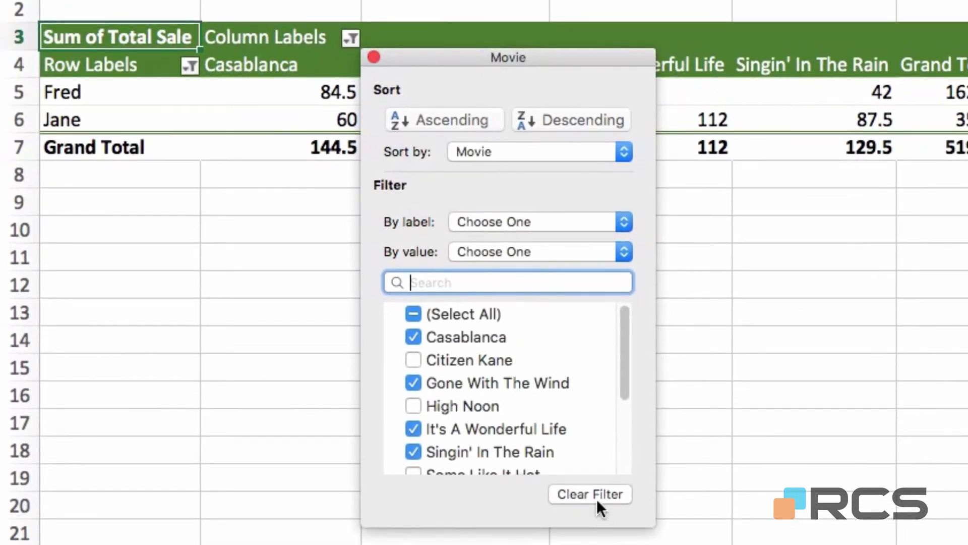
left_click(374, 57)
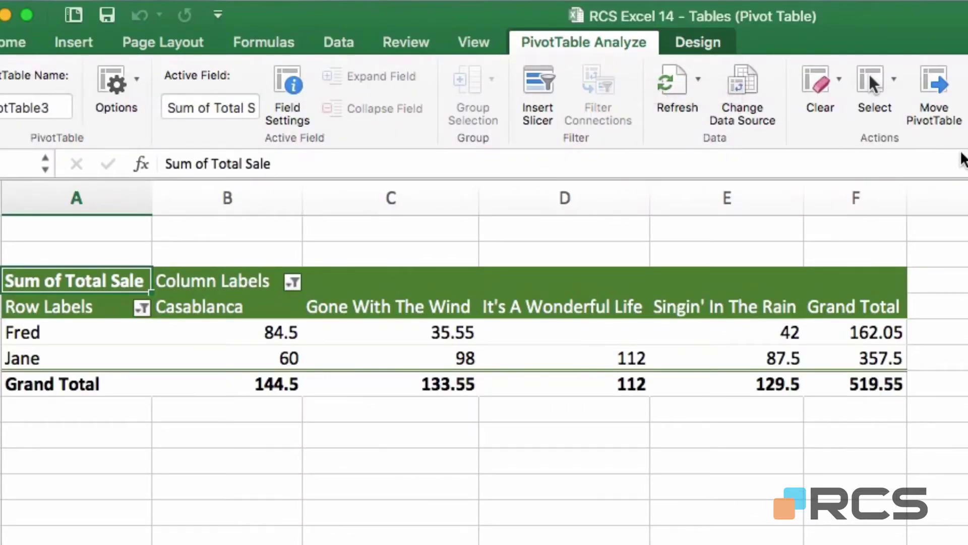
left_click(839, 78)
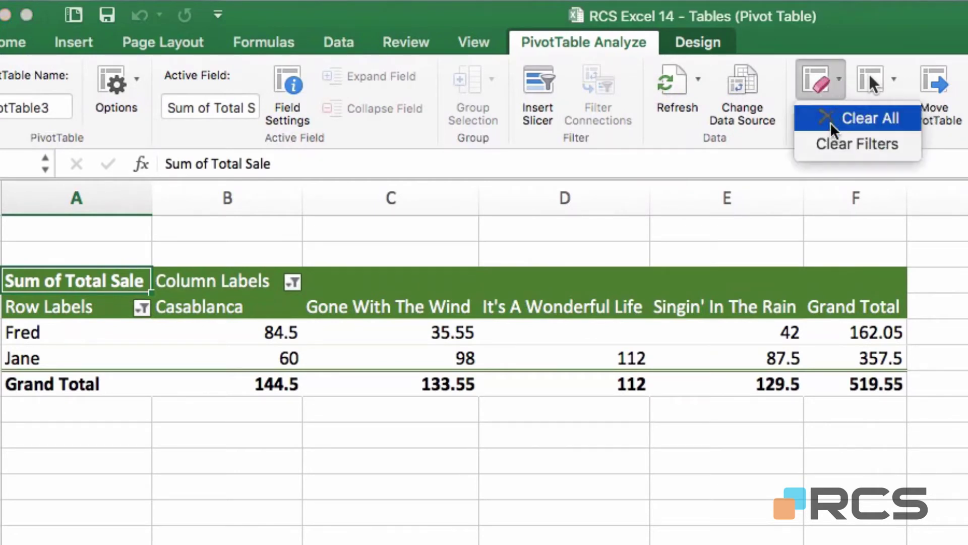
left_click(860, 140)
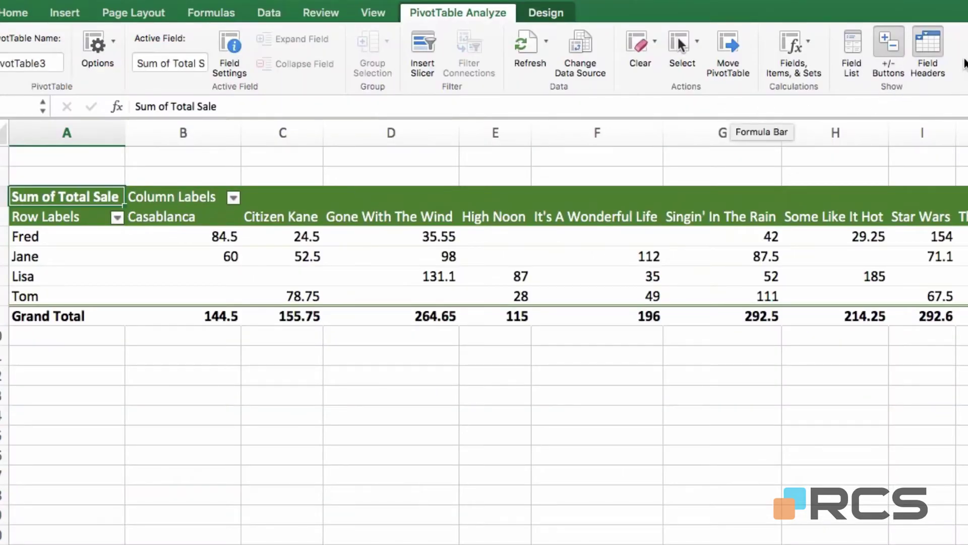
- Hide the PivotTable's field headers and display them again
left_click(931, 44)
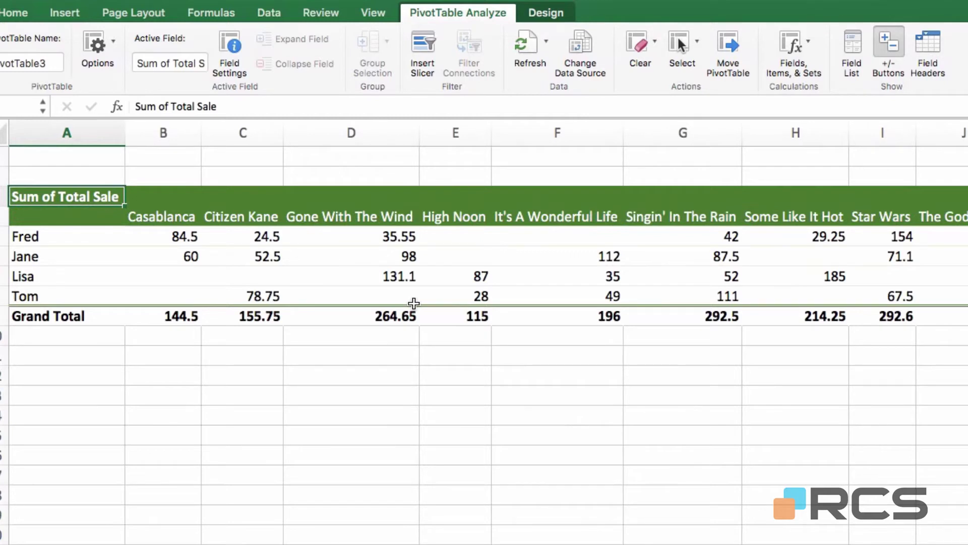
left_click(929, 51)
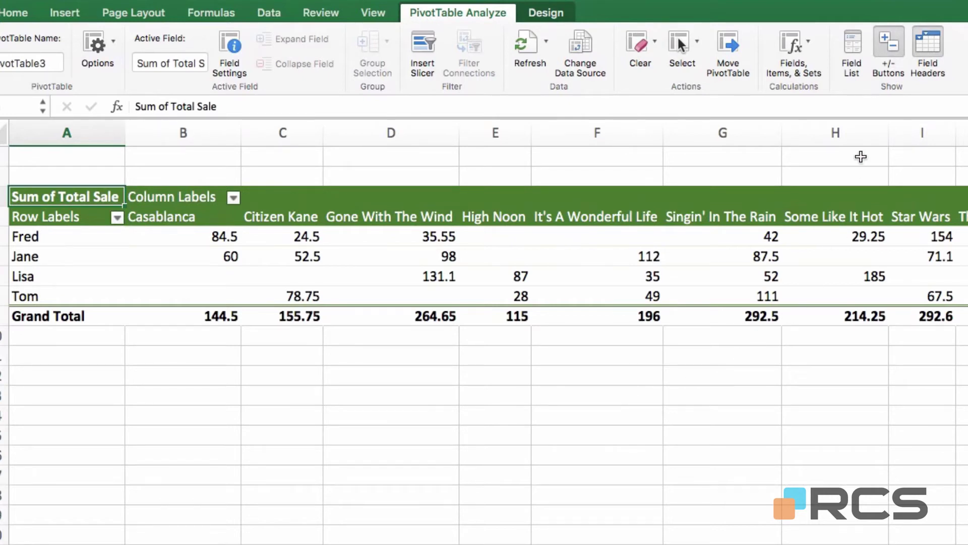
- Display the PivotTable's field list and move the Movie field from Columns to Filters
left_click(861, 40)
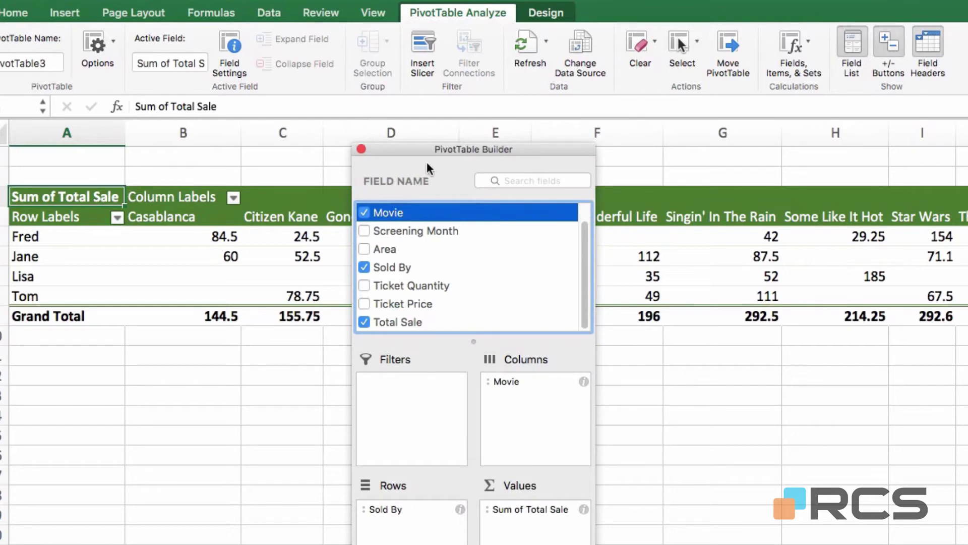
left_click_drag(491, 149, 527, 164)
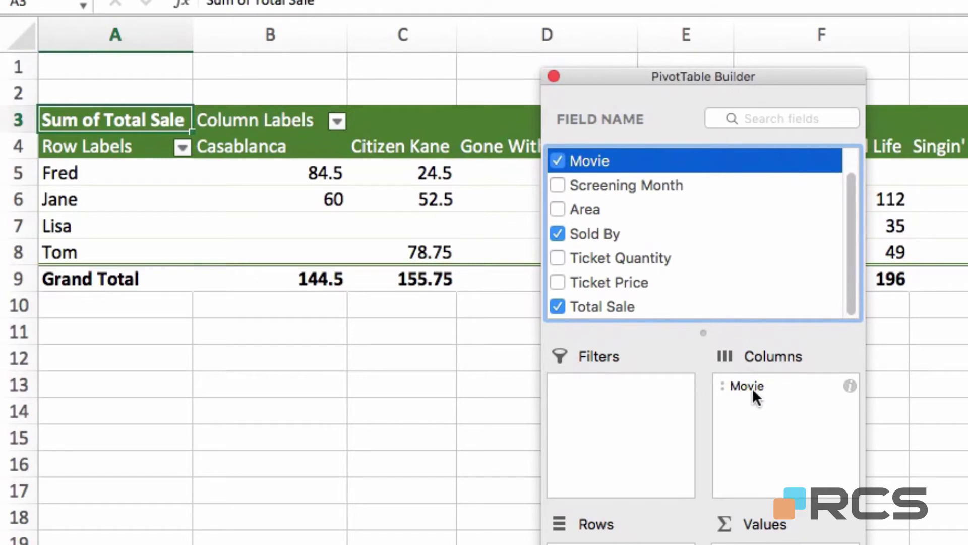
left_click_drag(752, 389, 623, 399)
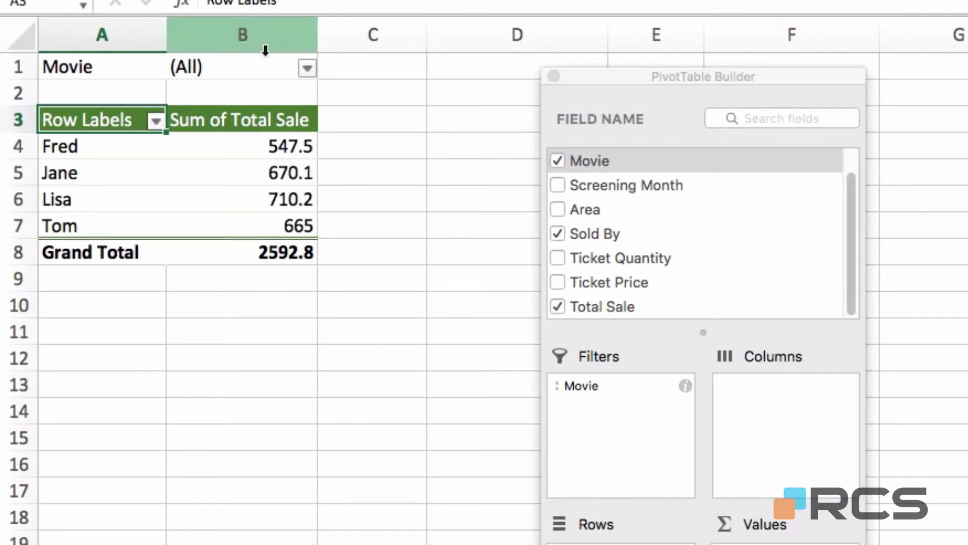
- Filter the PivotTable's Movie report filter to Casablanca only
left_click(308, 70)
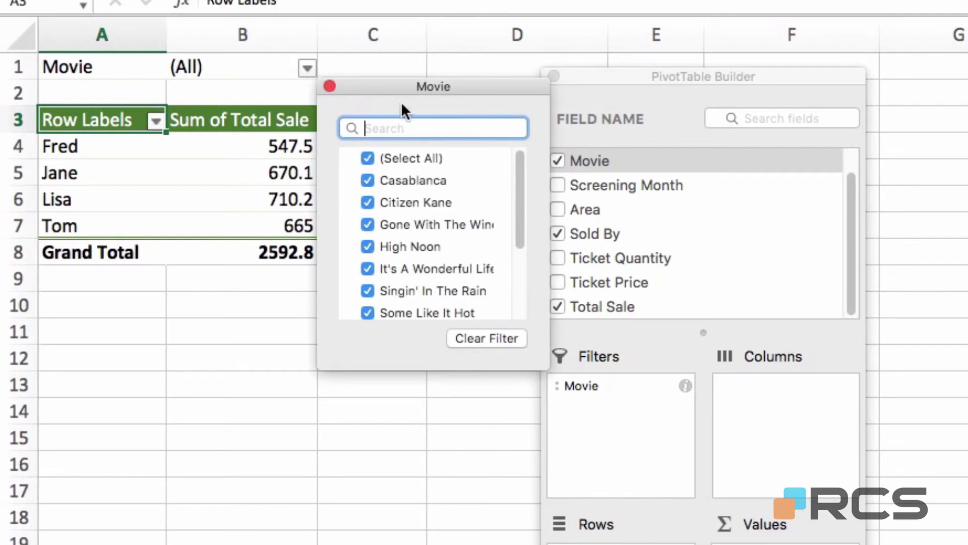
mouse_move(520, 172)
left_mouse_down()
mouse_move(525, 253)
mouse_move(522, 166)
left_mouse_up()
left_click(367, 158)
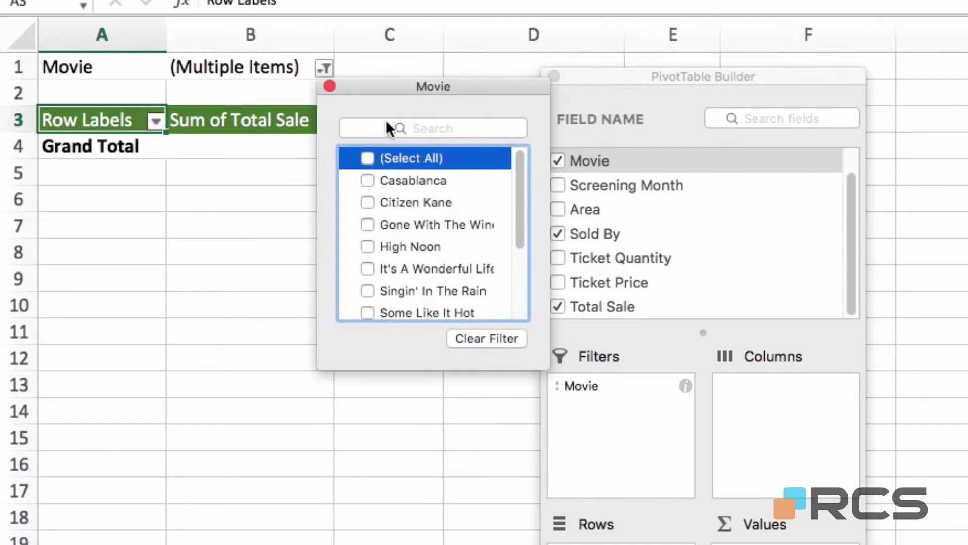
left_click_drag(388, 89, 497, 71)
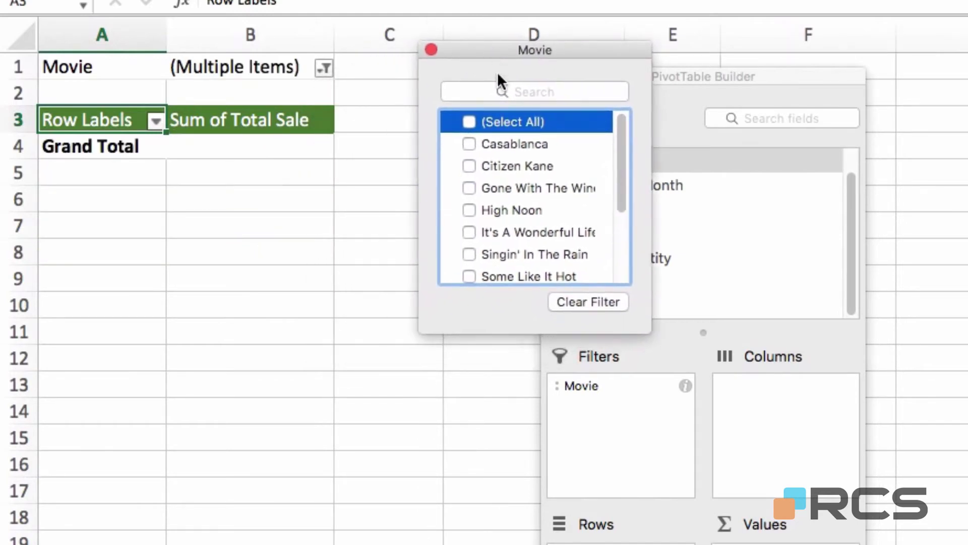
left_click(474, 145)
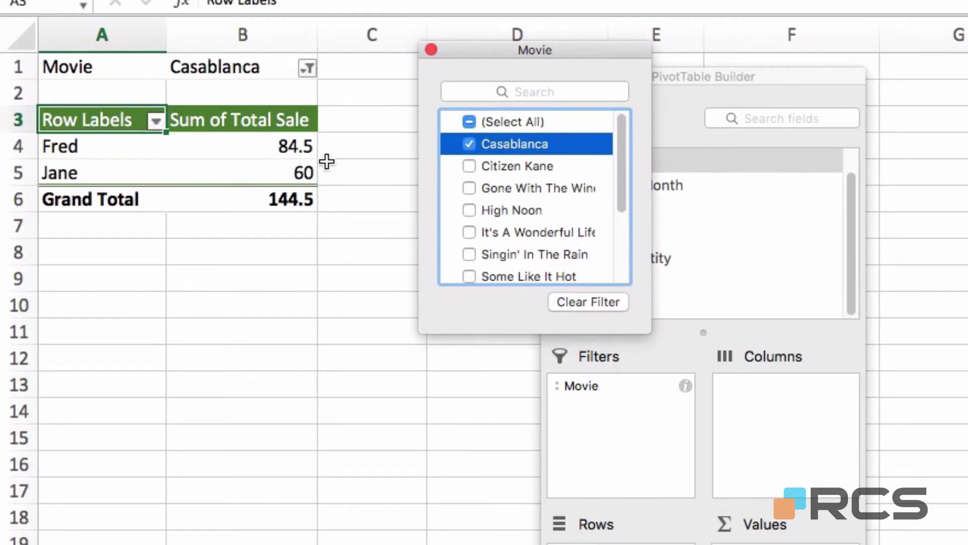
- Switch the Movie report filter to only Gone With The Wind, followed by only It's A Wonderful Life
left_click(469, 144)
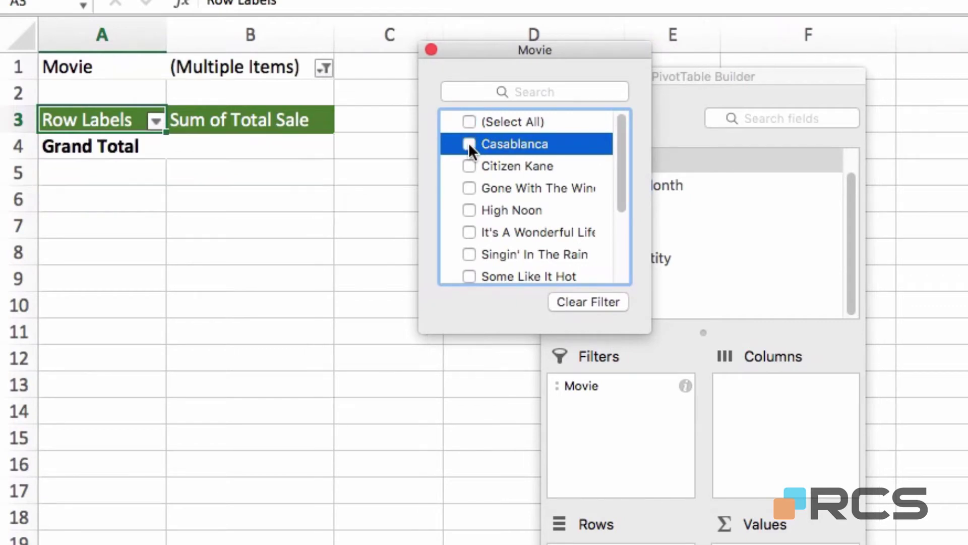
left_click(469, 188)
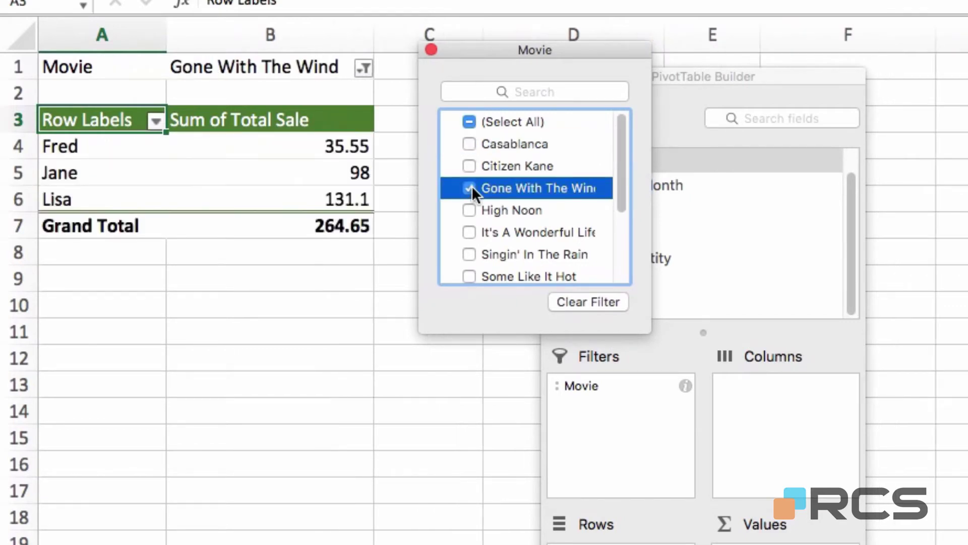
left_click(469, 188)
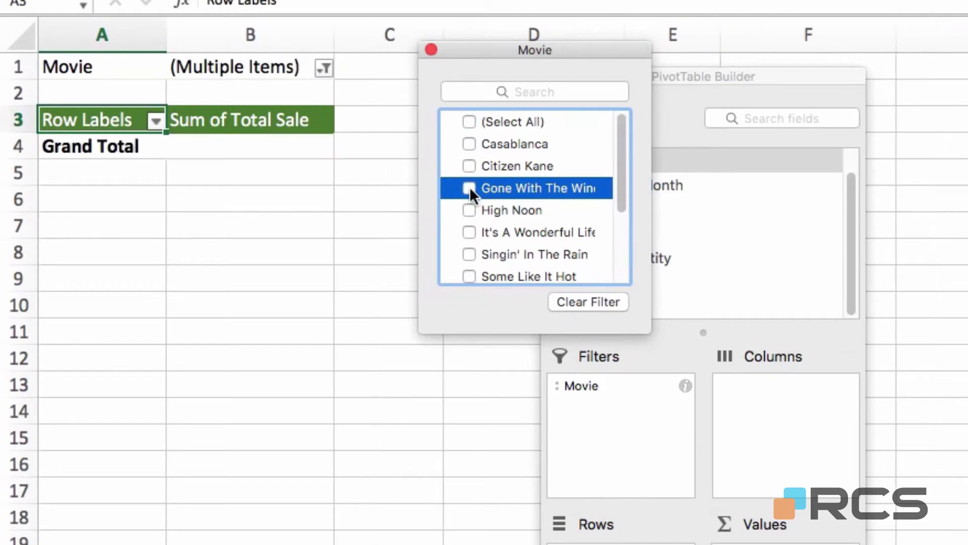
left_click(469, 233)
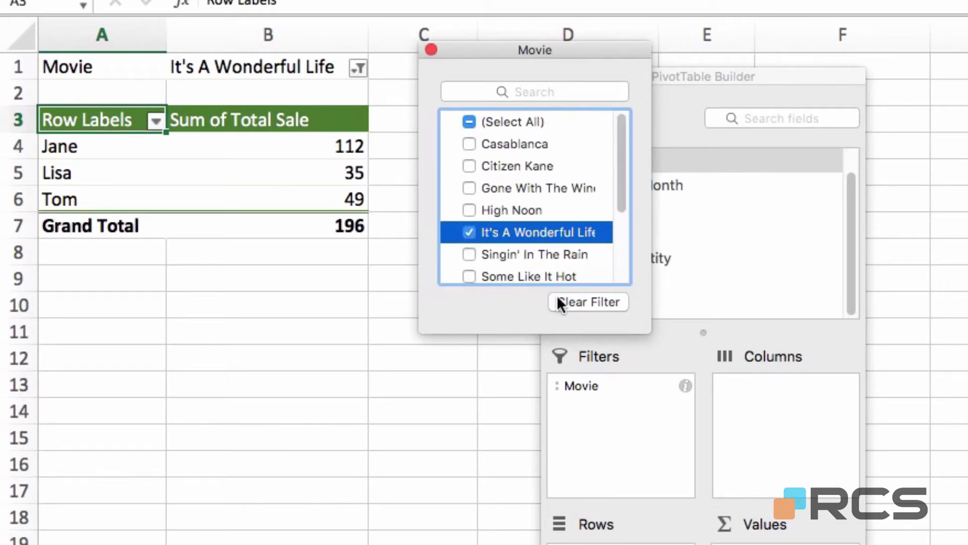
- Clear the Movie report filter and move the Movie field back to Columns
left_click(570, 298)
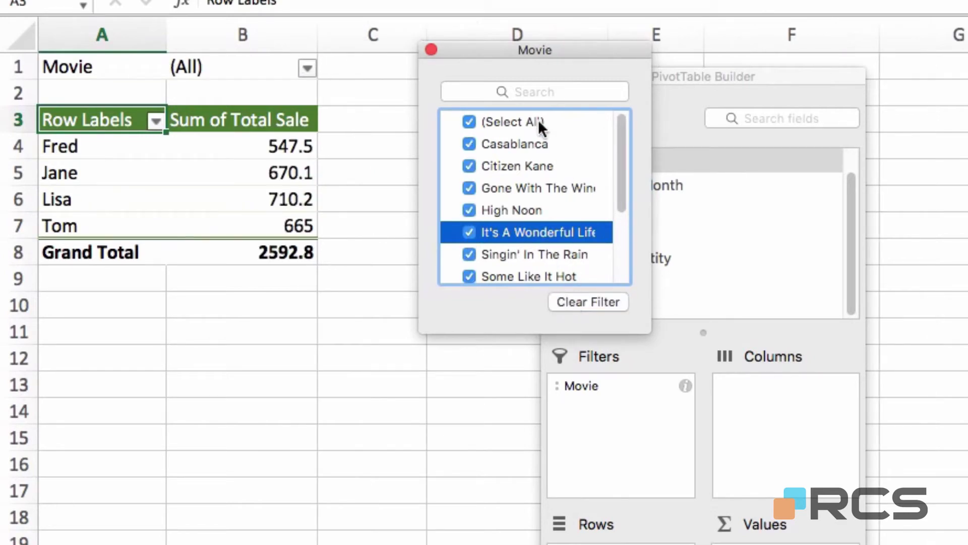
left_click(431, 49)
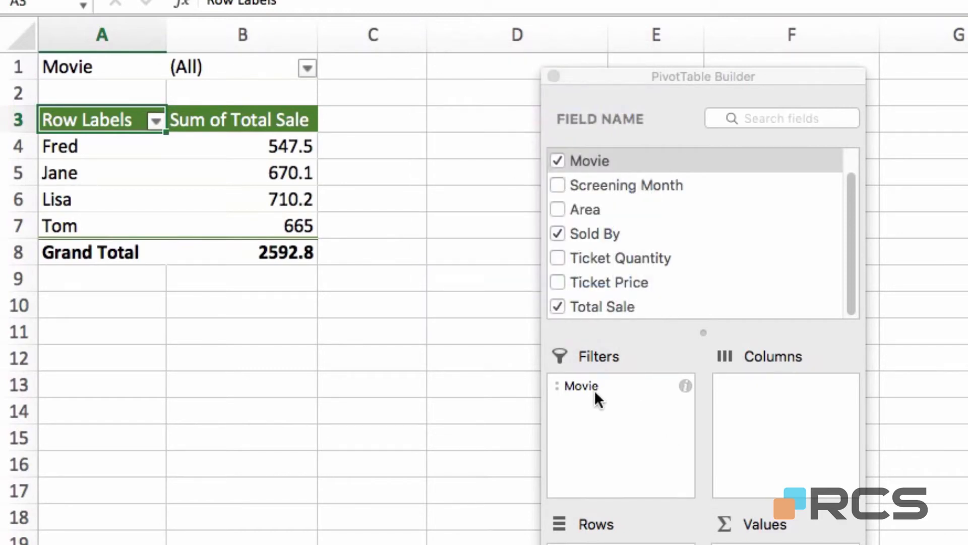
left_click_drag(594, 392, 710, 398)
left_click_drag(771, 404, 799, 401)
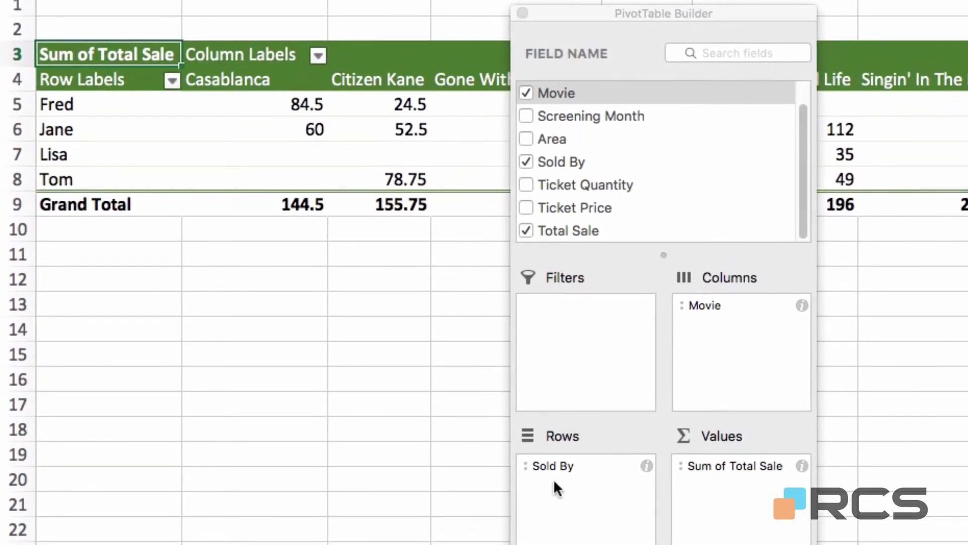
- Move the Sold By and Movie fields to Filters and add Ticket Quantity to Values beside Total Sale
left_click_drag(546, 469, 588, 337)
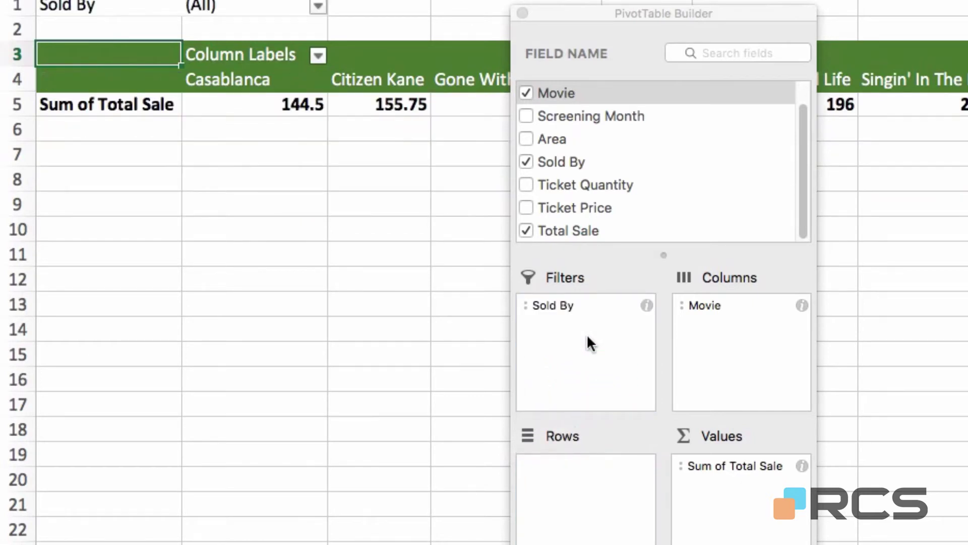
left_click_drag(600, 183, 752, 528)
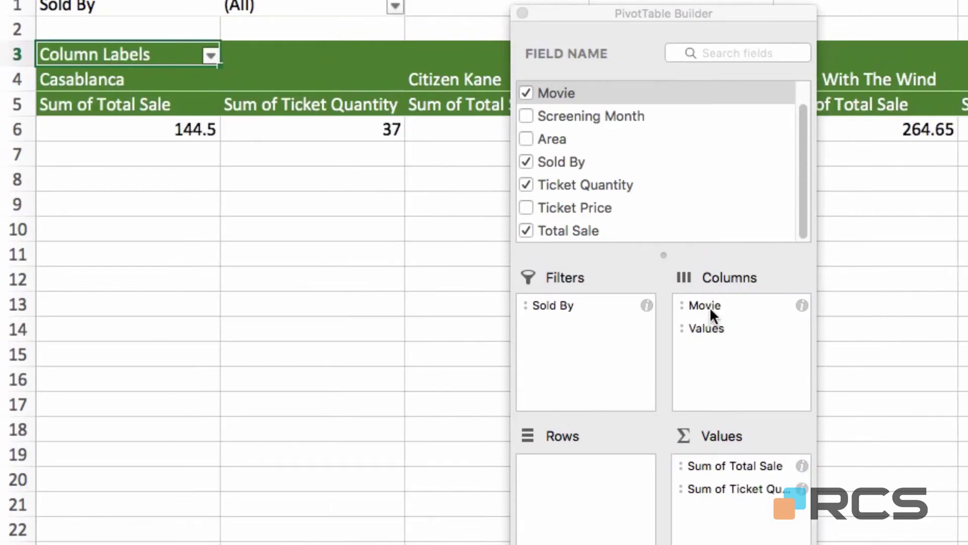
left_click_drag(707, 307, 600, 331)
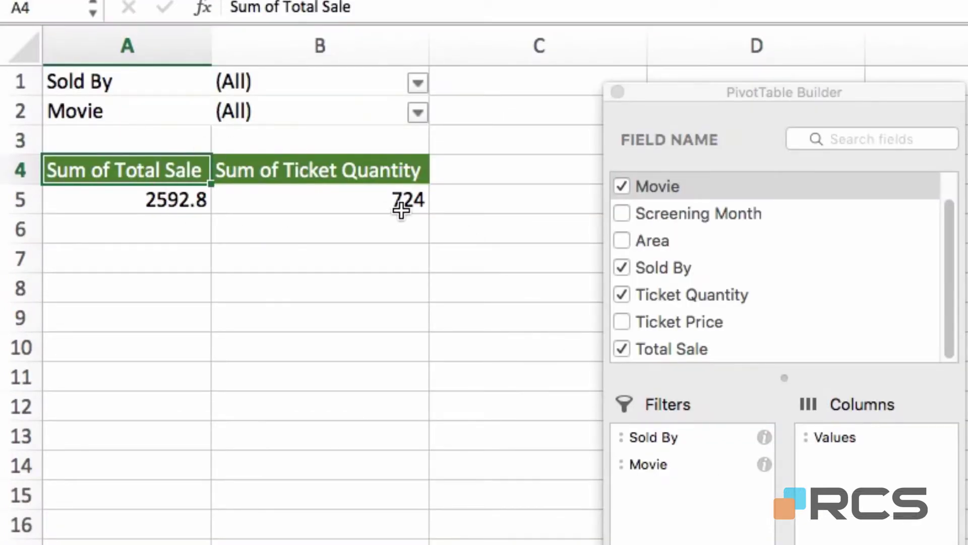
- Filter the Sold By report filter to only the first salesperson in the list
left_click(418, 84)
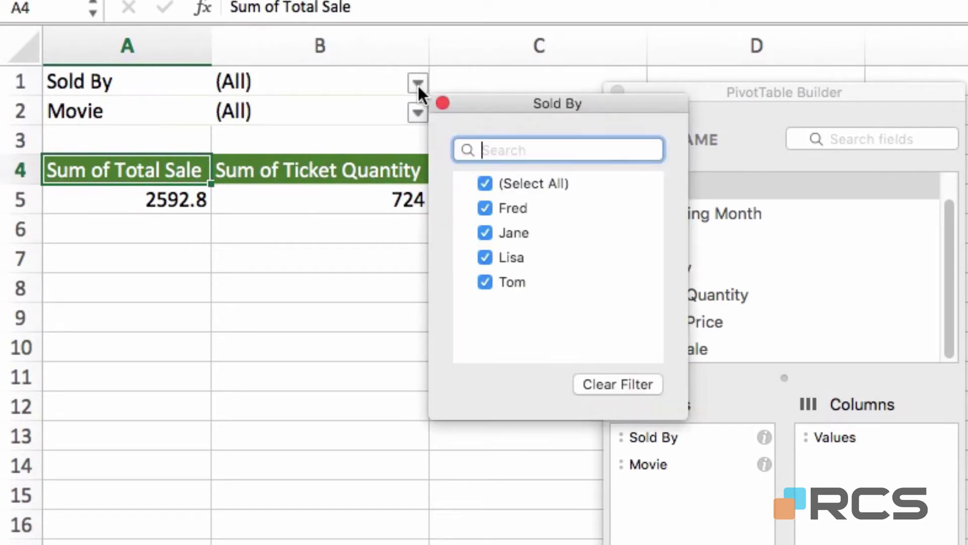
left_click(488, 185)
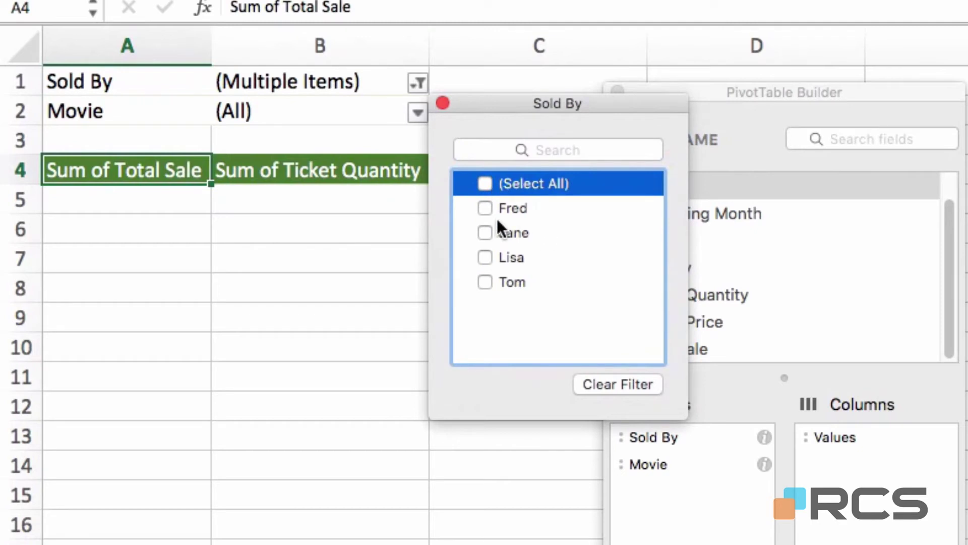
left_click(487, 210)
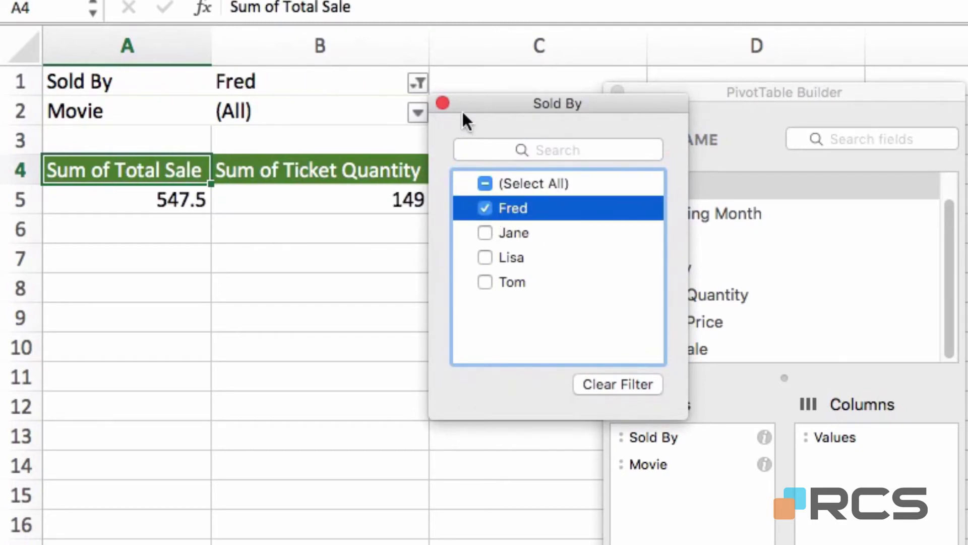
- Limit the Movie report filter to Casablanca while keeping the Sold By selection
left_click(419, 114)
left_click(418, 114)
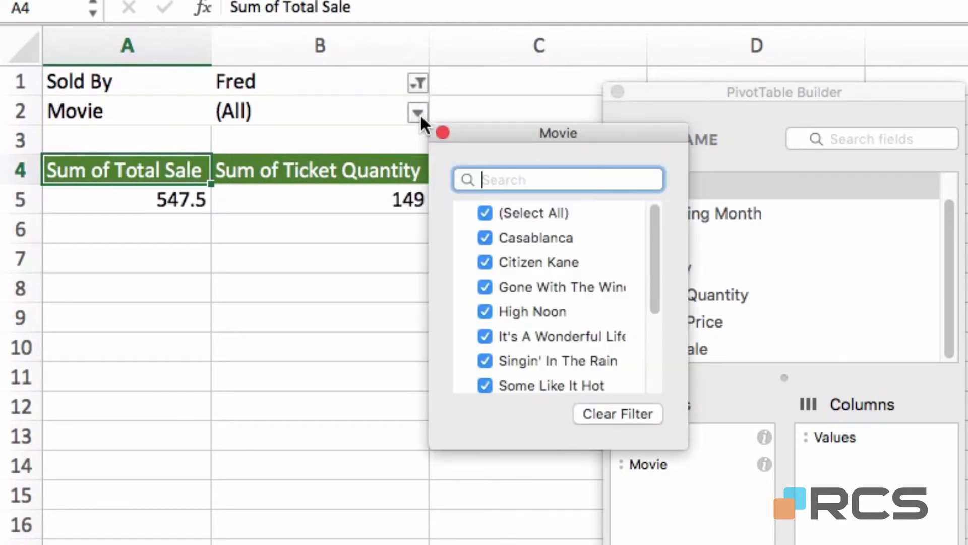
left_click(485, 216)
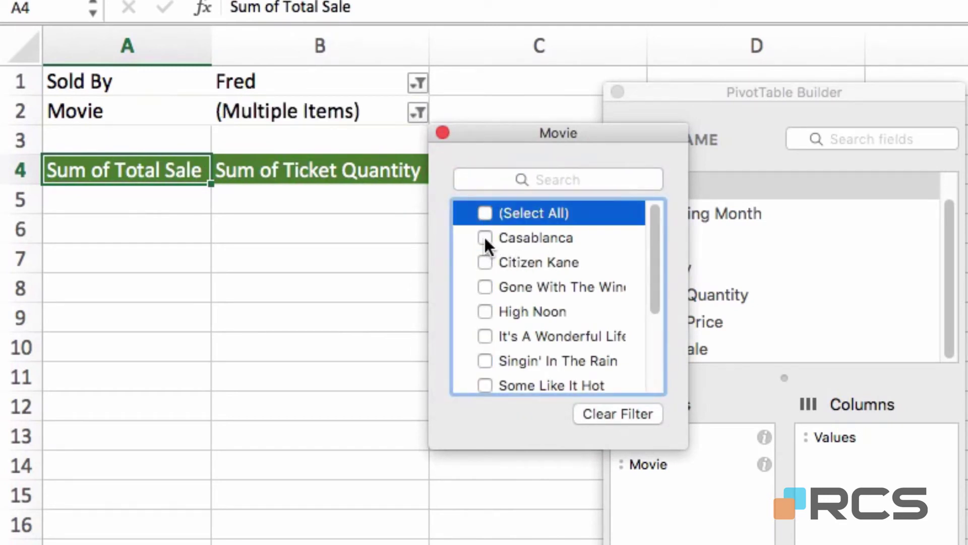
left_click(484, 236)
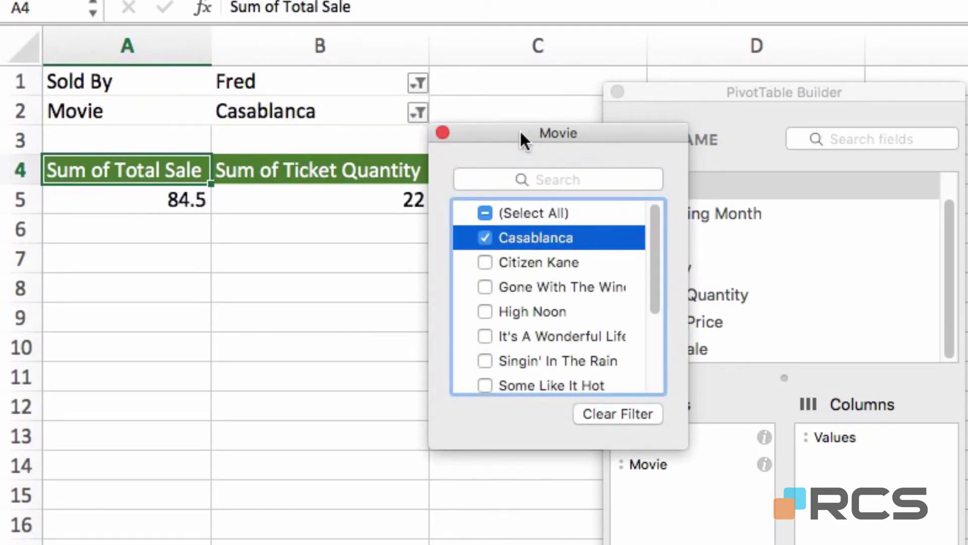
left_click_drag(520, 132, 570, 110)
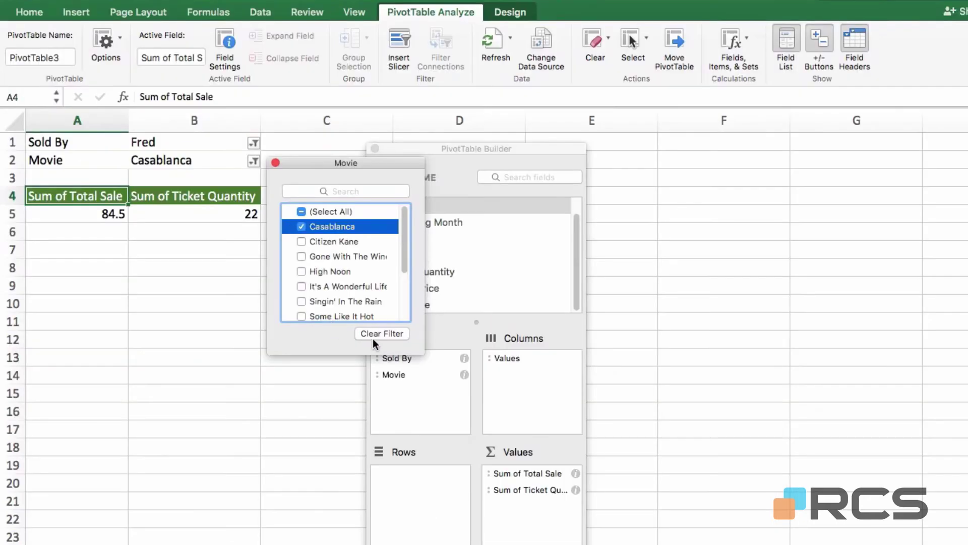
- Clear the Movie filter and remove all fields and filters from the PivotTable with Clear All
left_click(656, 392)
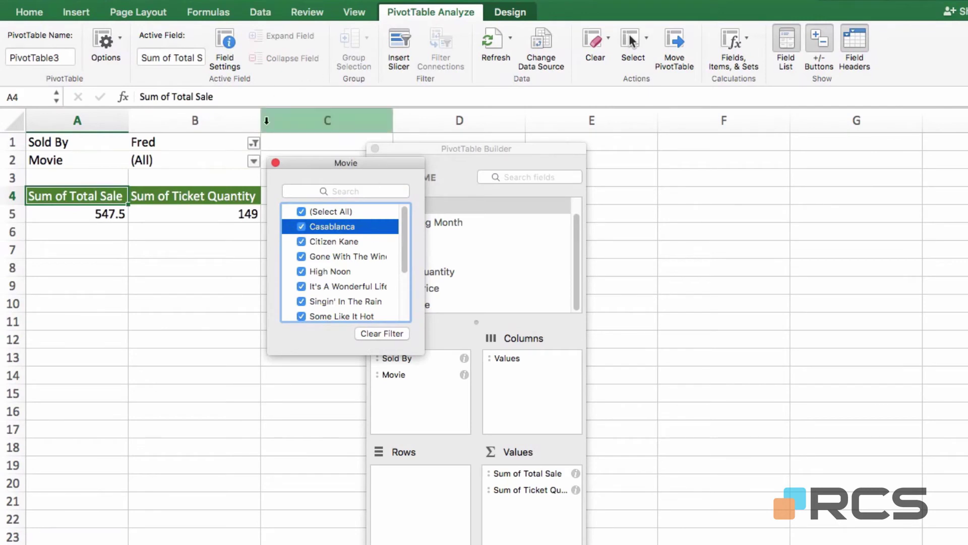
left_click(276, 161)
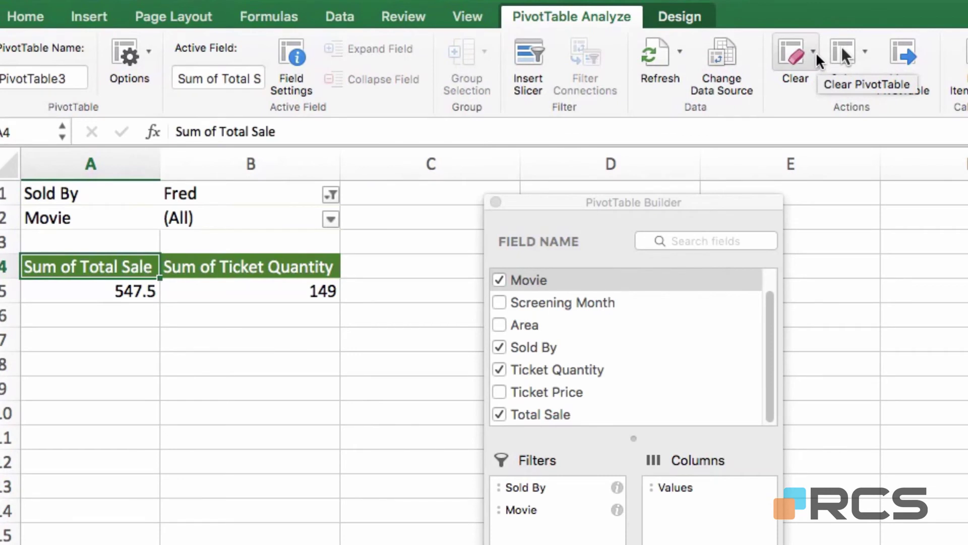
left_click(814, 52)
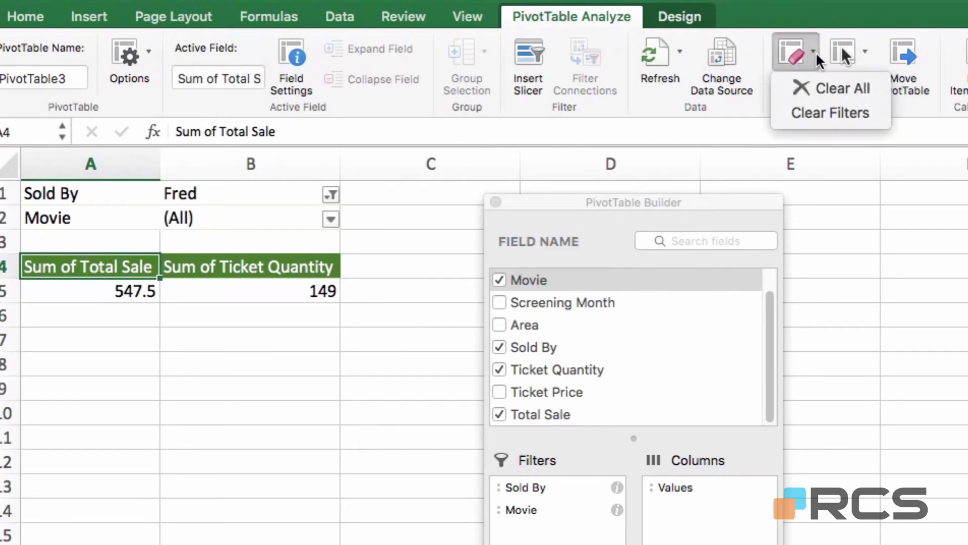
left_click(845, 90)
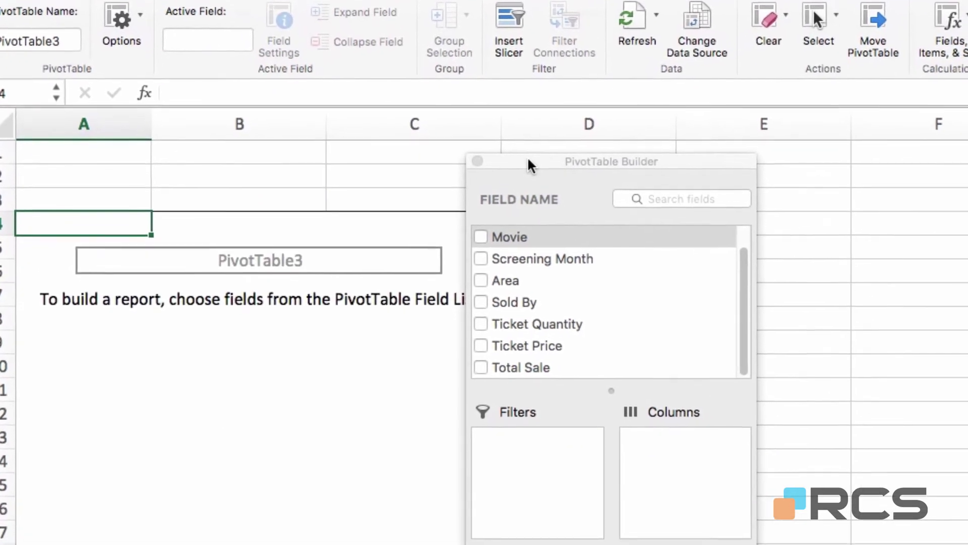
- Add Area and Screening Month to the empty PivotTable as report filters
left_click_drag(528, 156, 573, 67)
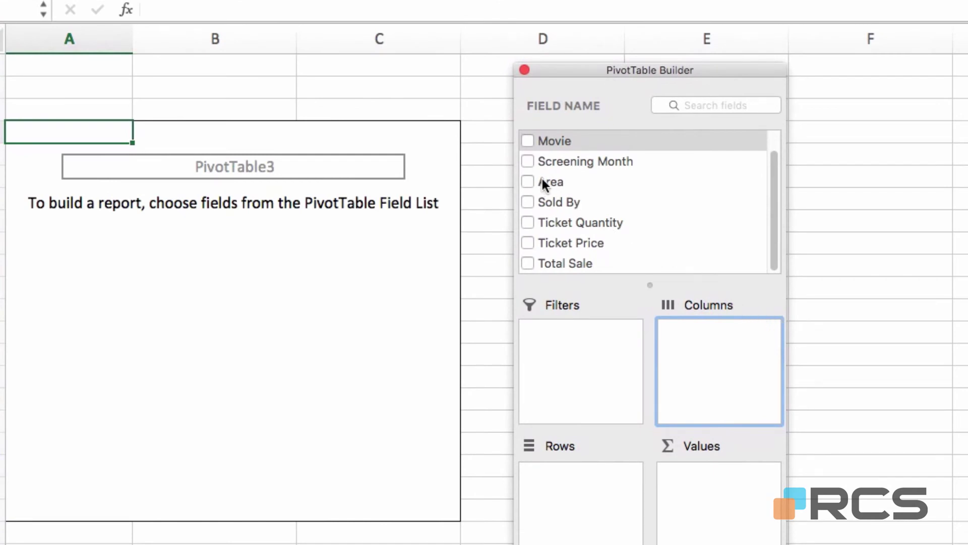
left_click_drag(542, 180, 573, 359)
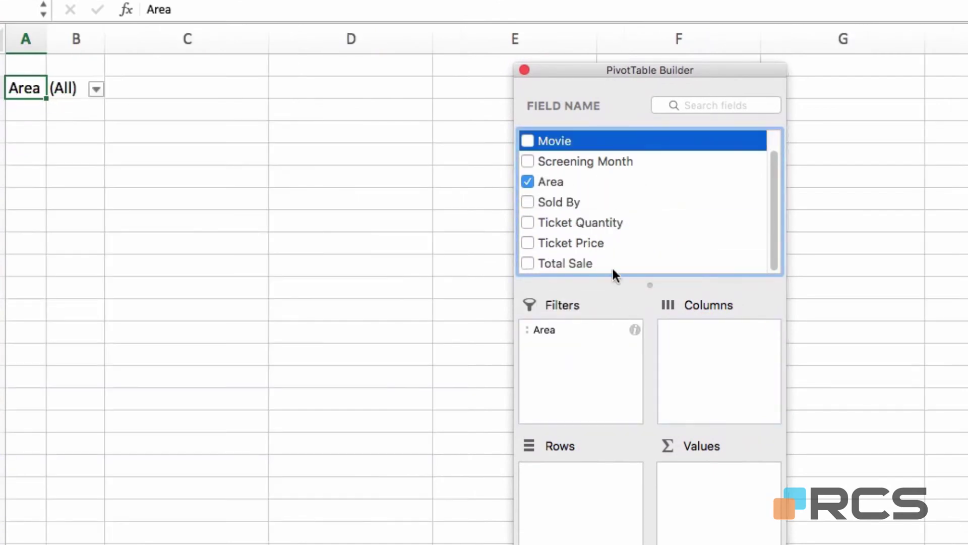
left_click_drag(580, 154, 598, 359)
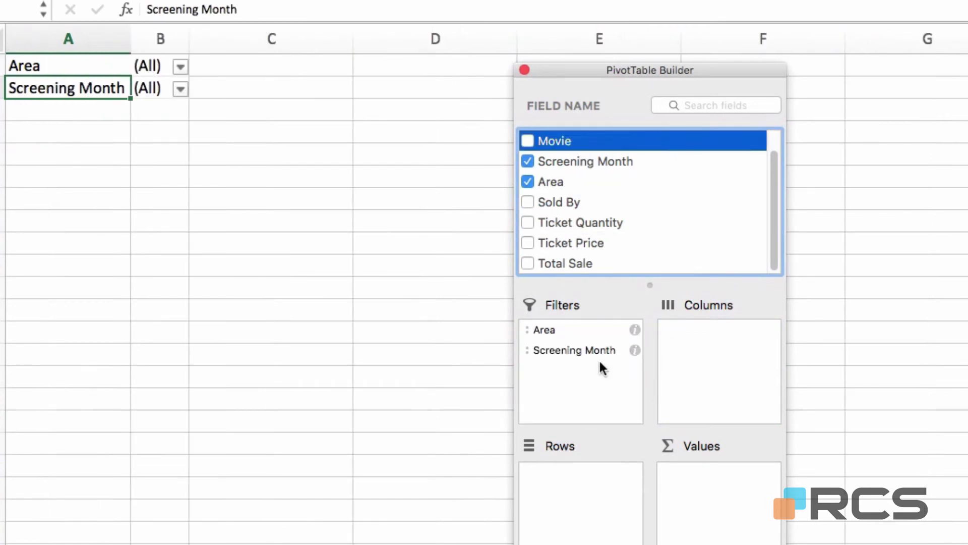
- Add Movie and Sold By as nested row fields and Total Sale as the summed value
left_click_drag(545, 141, 594, 479)
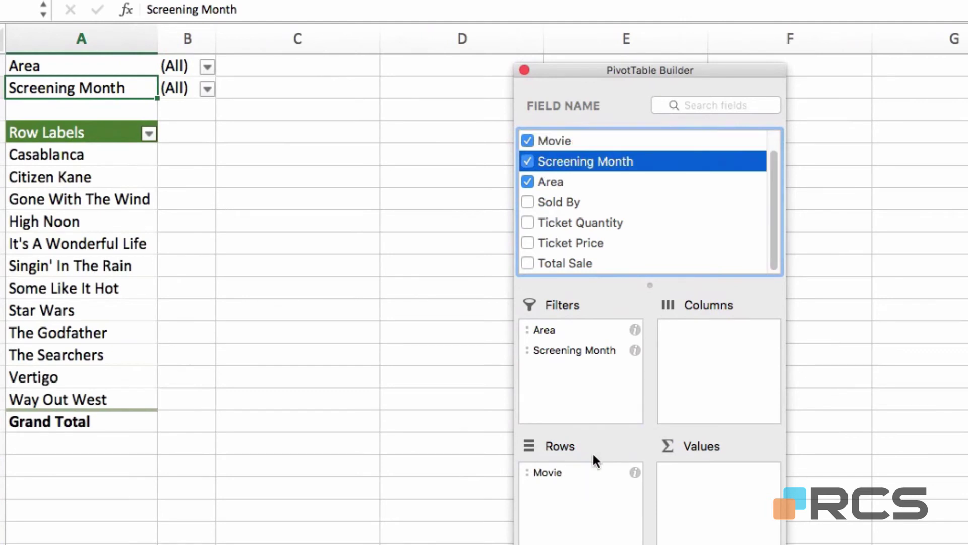
left_click_drag(565, 203, 583, 506)
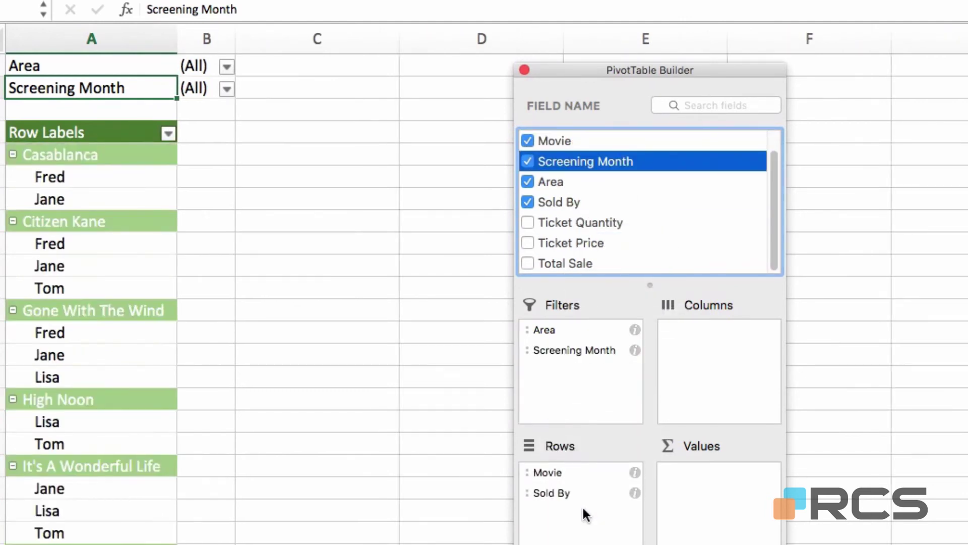
left_click_drag(565, 262, 724, 498)
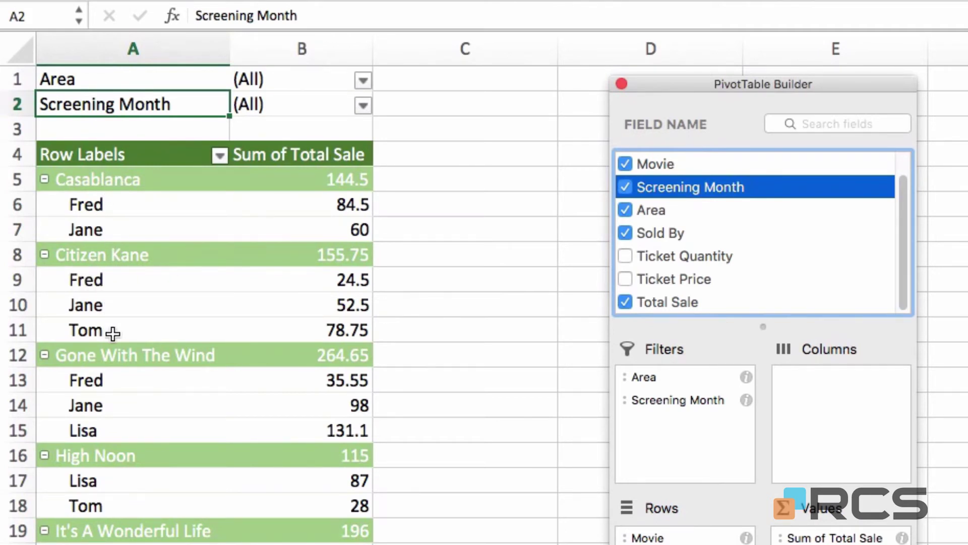
- Collapse the salesperson rows under Casablanca in the PivotTable
left_click(44, 178)
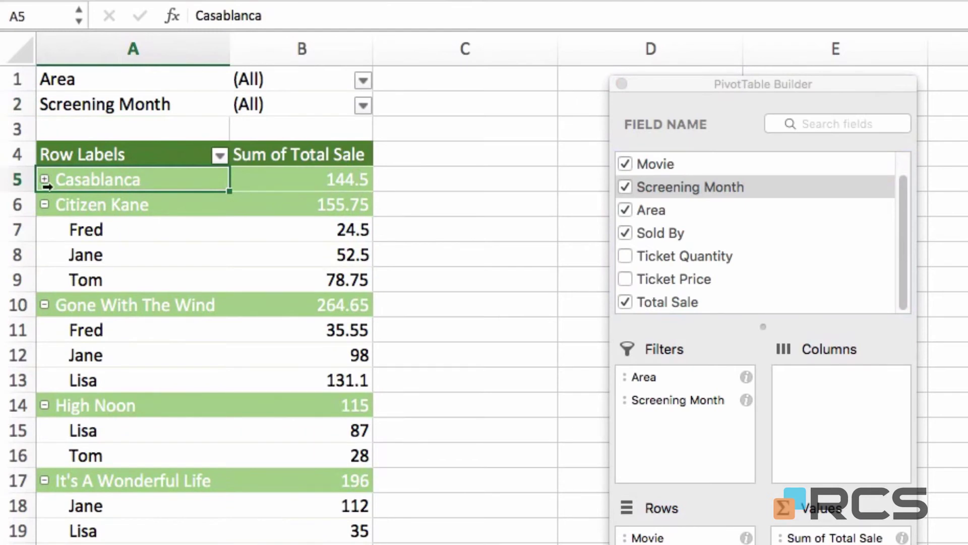
- Collapse the Citizen Kane and Gone With The Wind groups and the rest of the Movie field
left_click(44, 204)
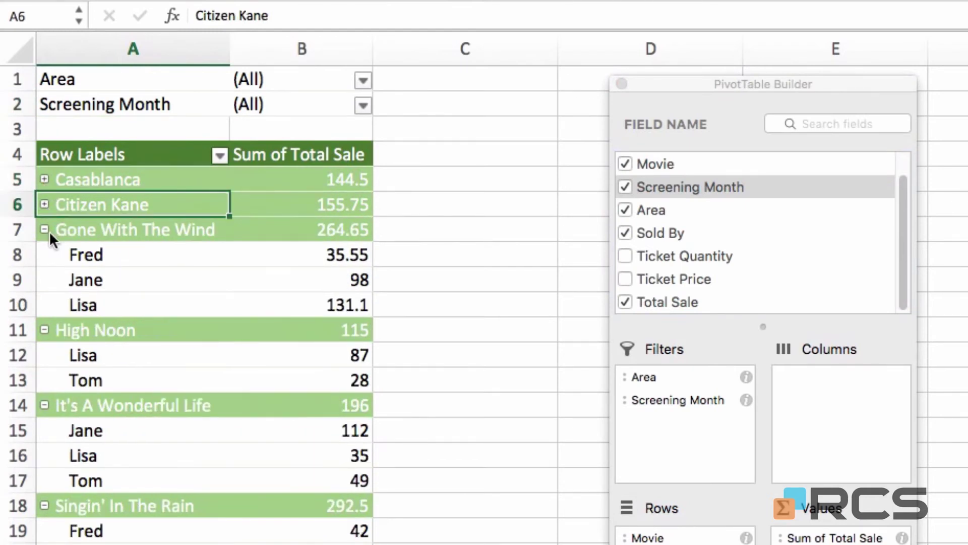
left_click(45, 229)
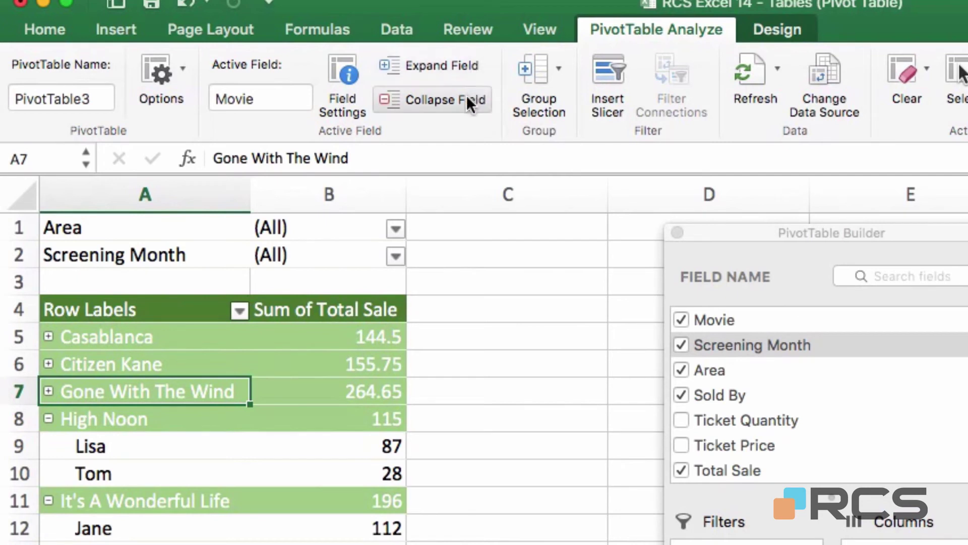
left_click(431, 103)
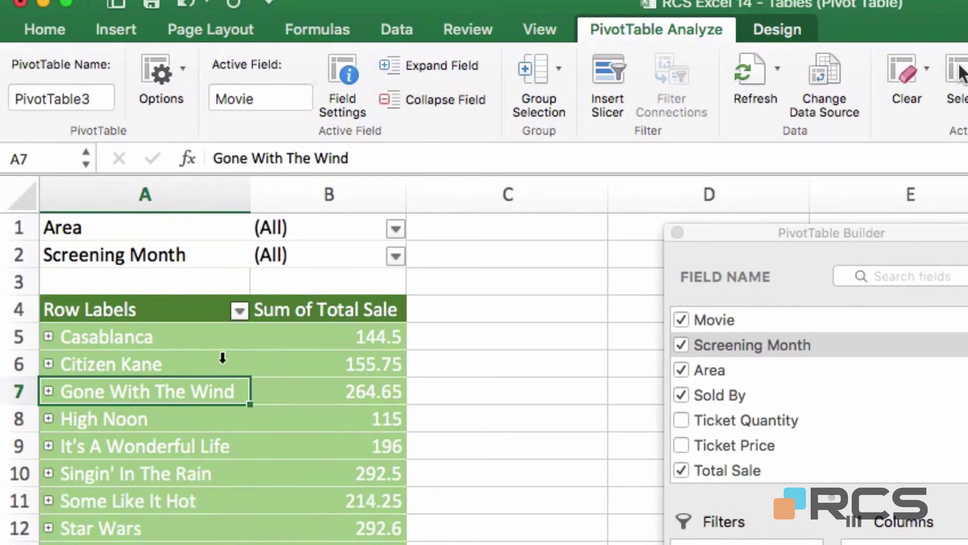
- Expand the entire Movie field to show the salesperson rows and select the Casablanca label
left_click(452, 64)
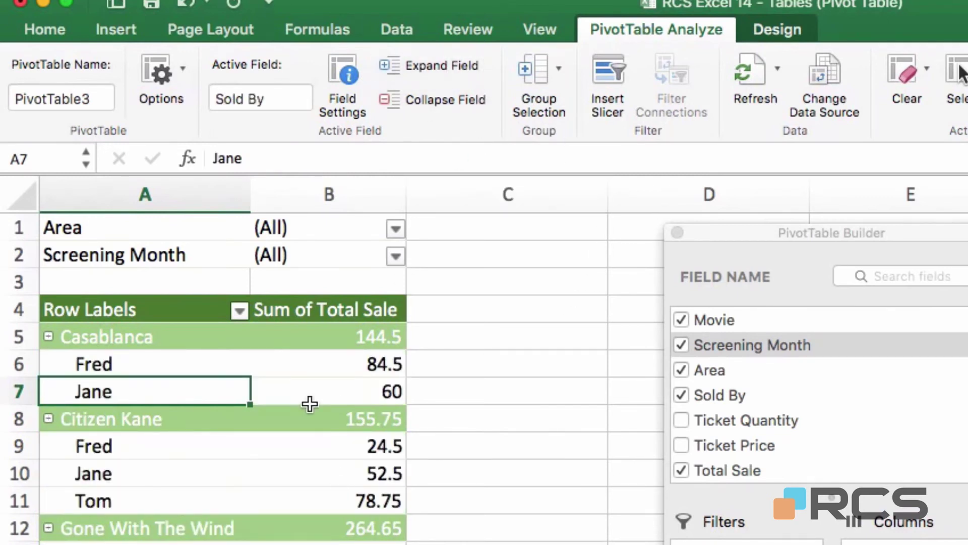
key("Up")
key("Up")
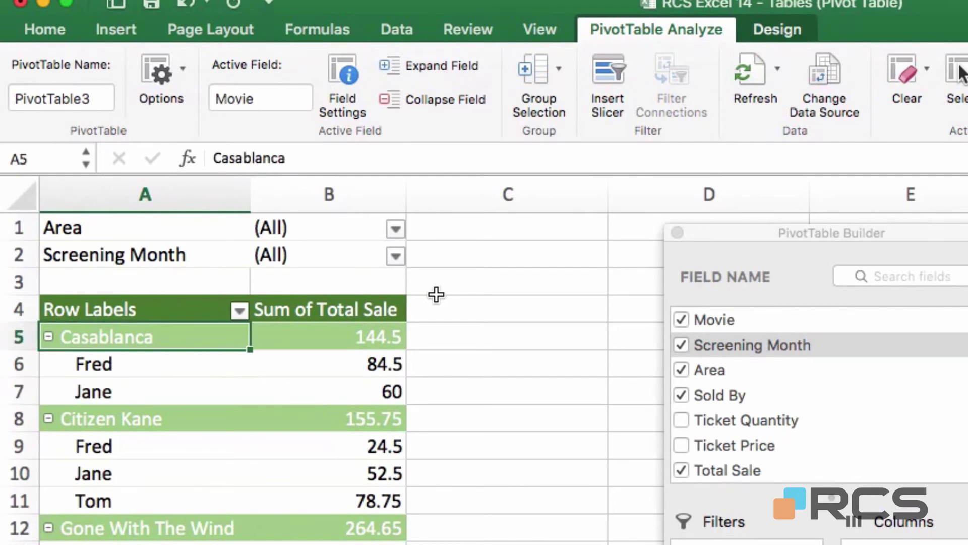
- Hide the PivotTable's subtotals, and restore them with Show All Subtotals at Top of Group
left_click(767, 30)
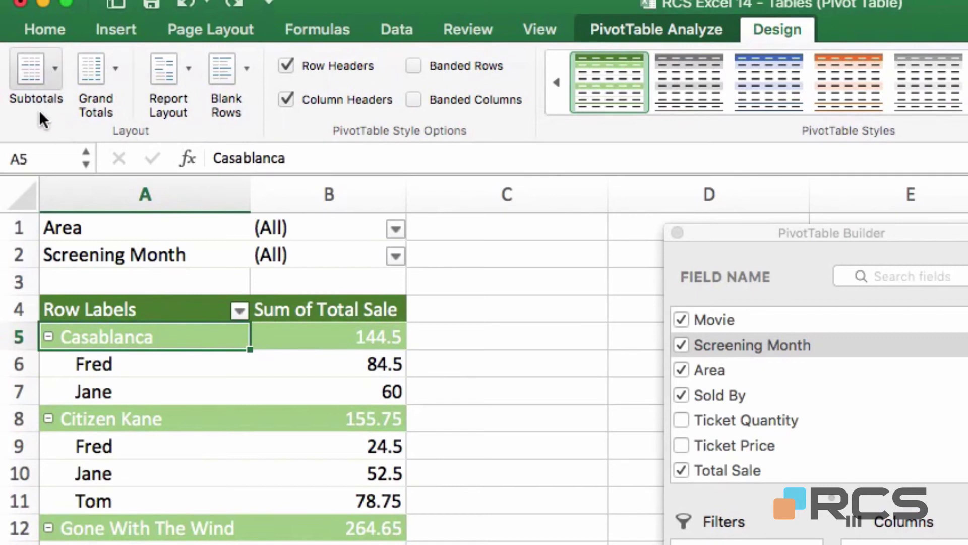
left_click(51, 65)
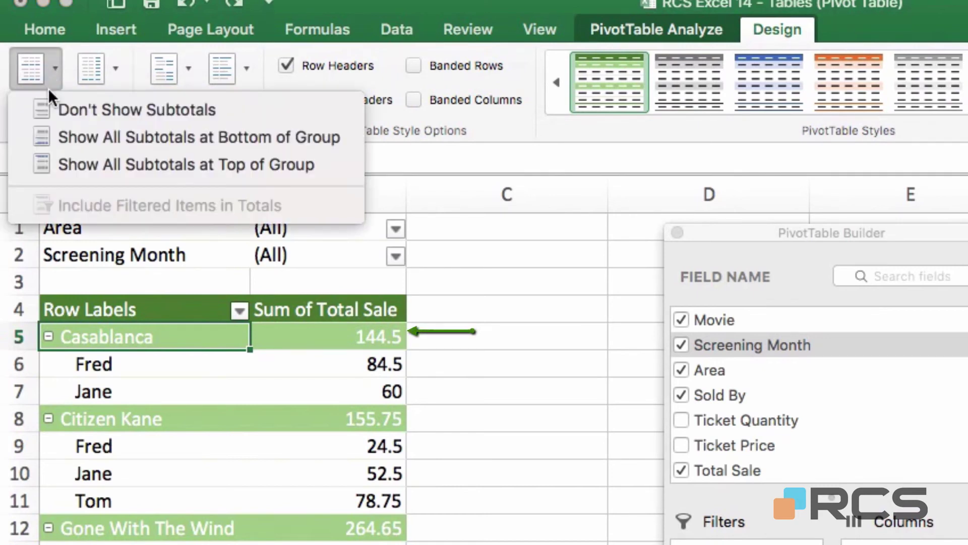
left_click(164, 109)
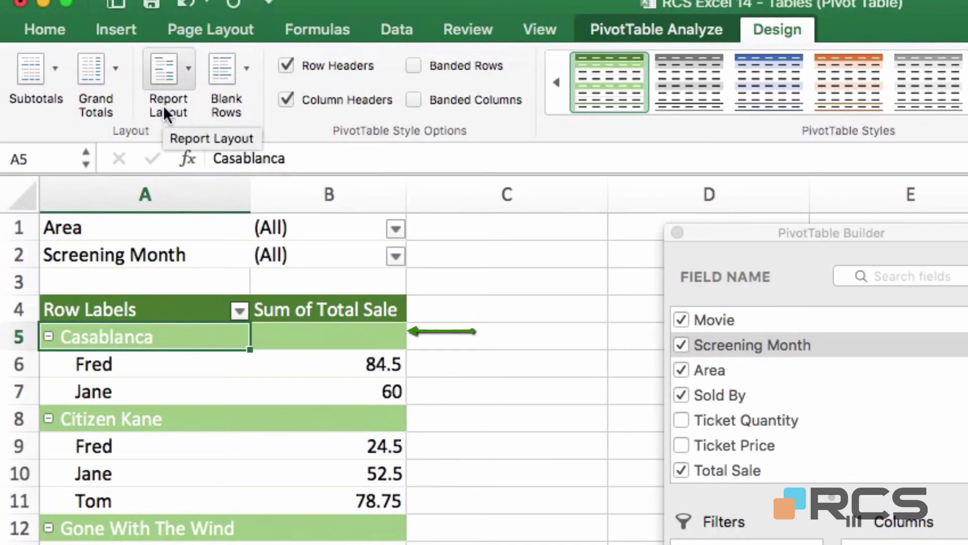
left_click(54, 67)
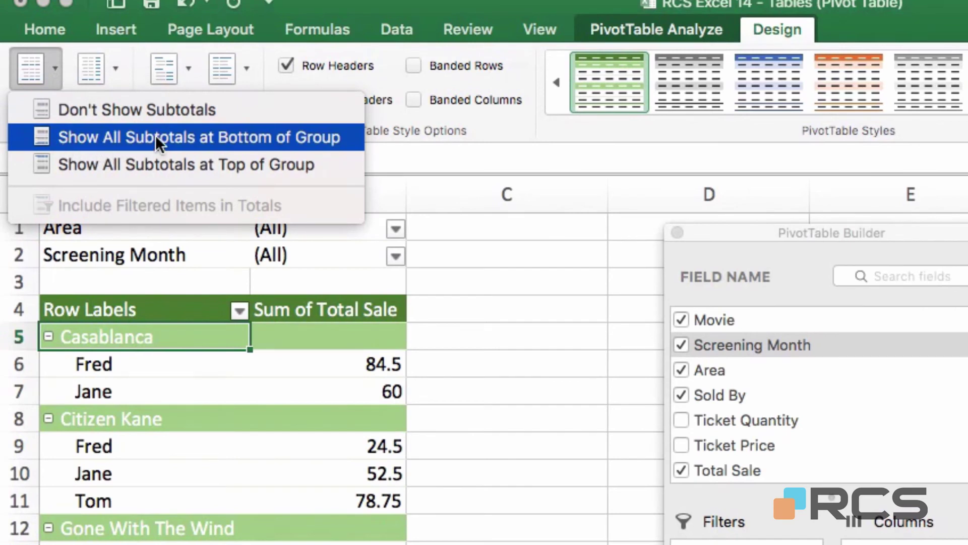
left_click(131, 168)
- Turn the grand totals off for rows and columns, and back on for rows and columns
scroll(217, 378, "down", 5)
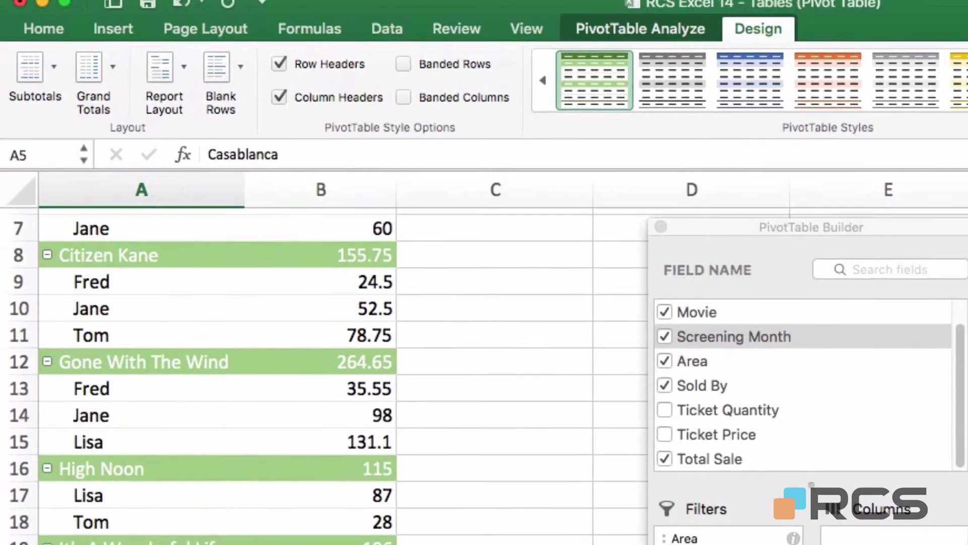
scroll(392, 531, "down", 10)
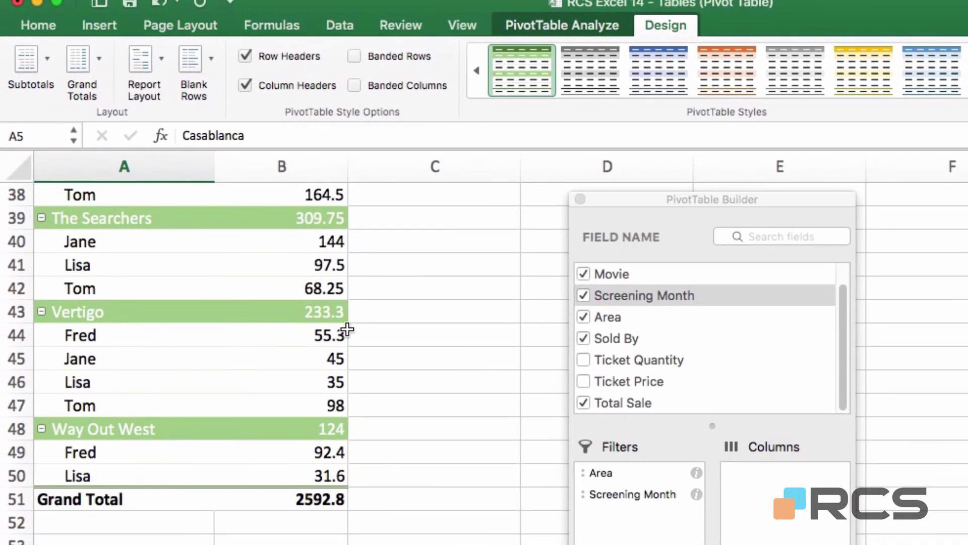
left_click(97, 66)
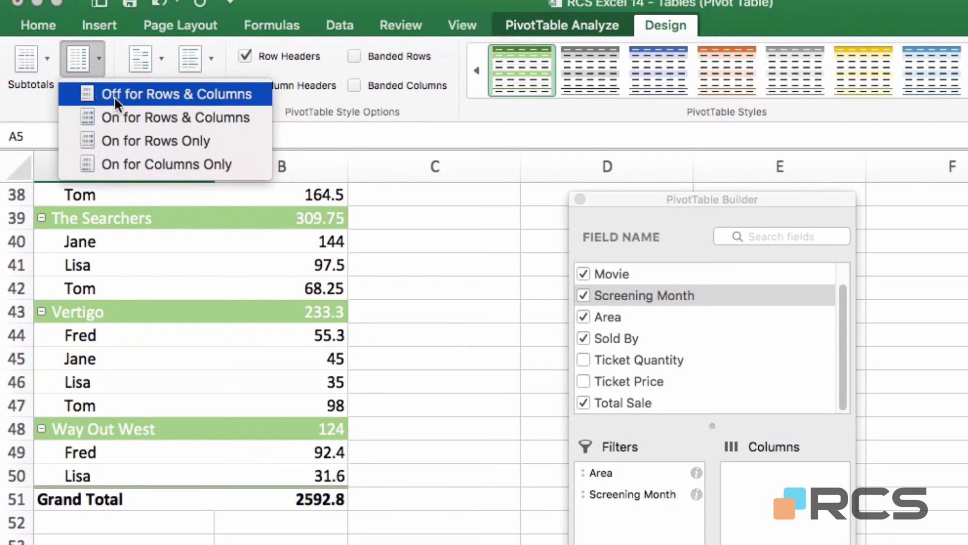
left_click(189, 92)
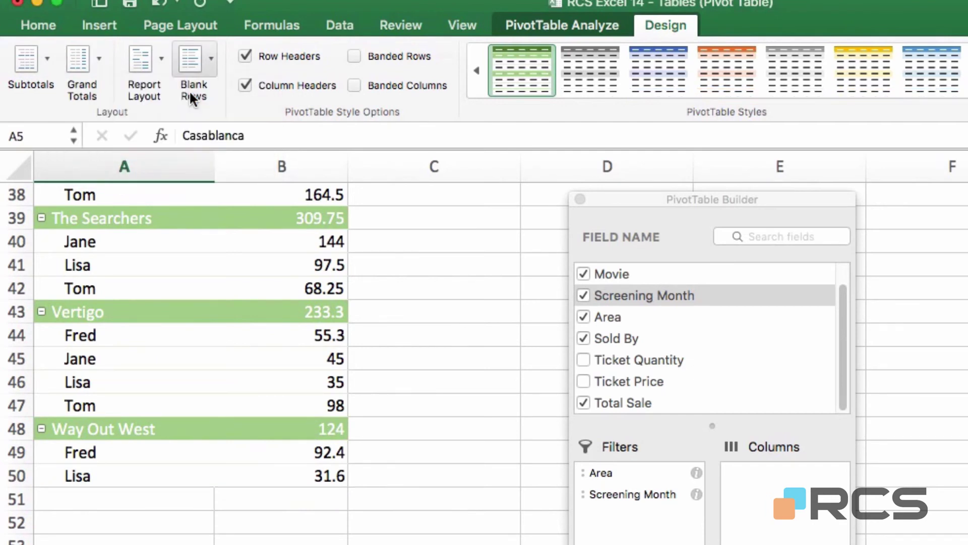
left_click(104, 59)
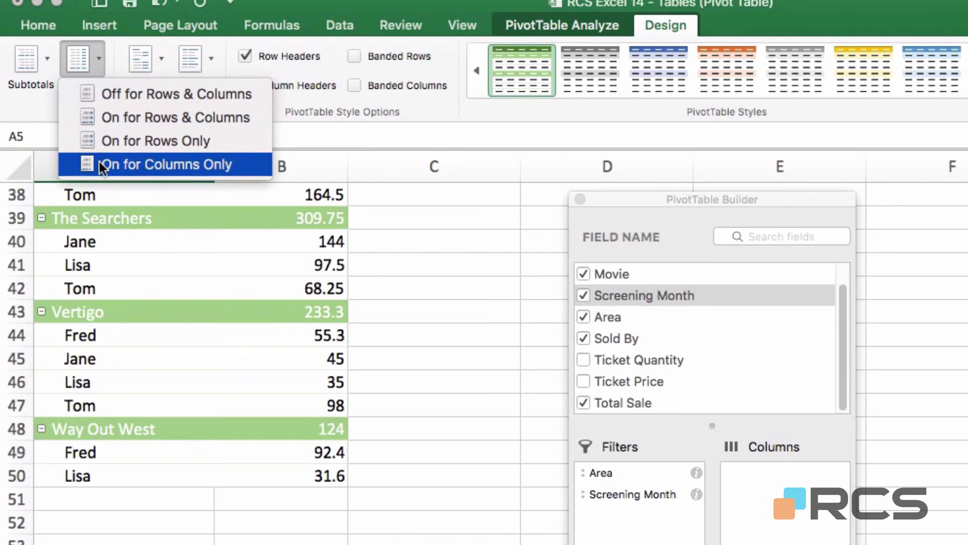
left_click(156, 117)
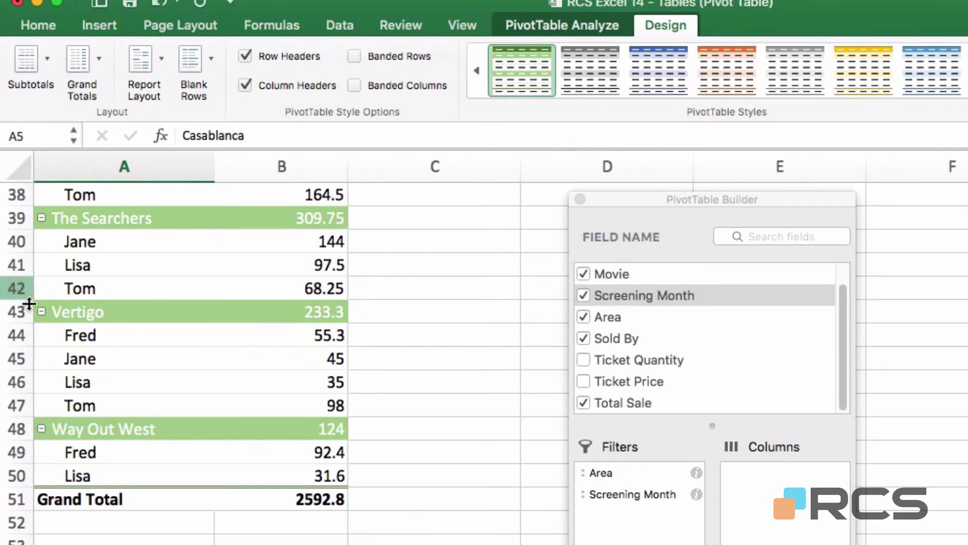
- Reorder the PivotTable's row fields so that Movie is nested under Sold By
left_click(225, 265)
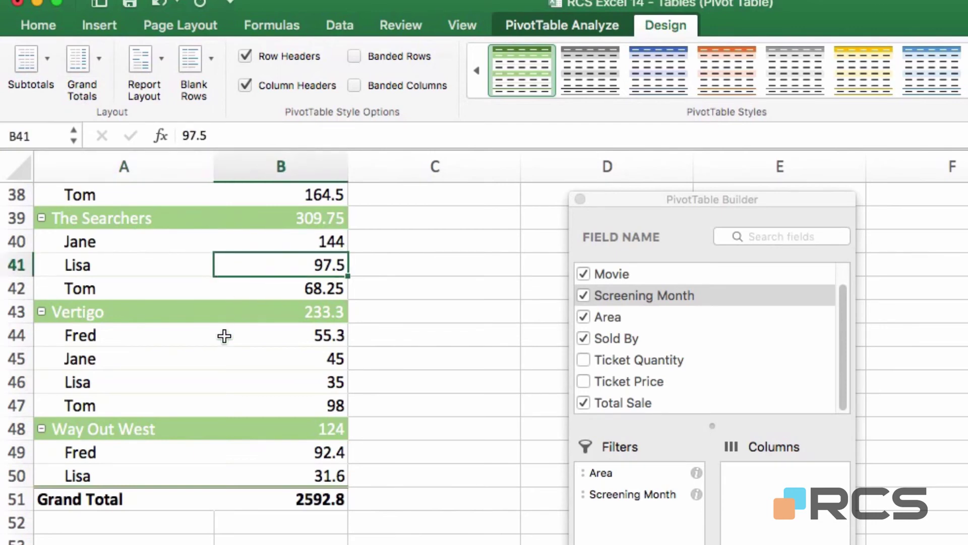
key("ctrl+Home")
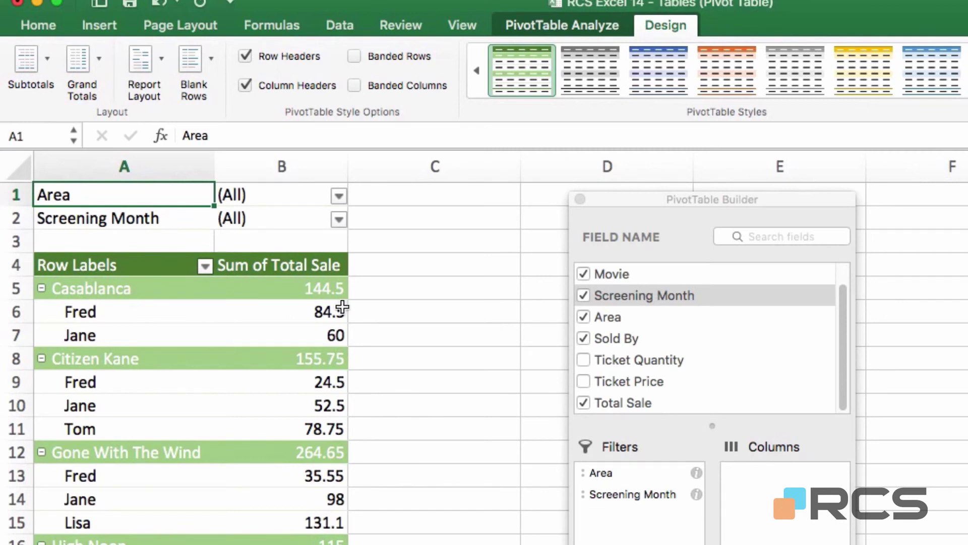
left_click_drag(667, 196, 500, 196)
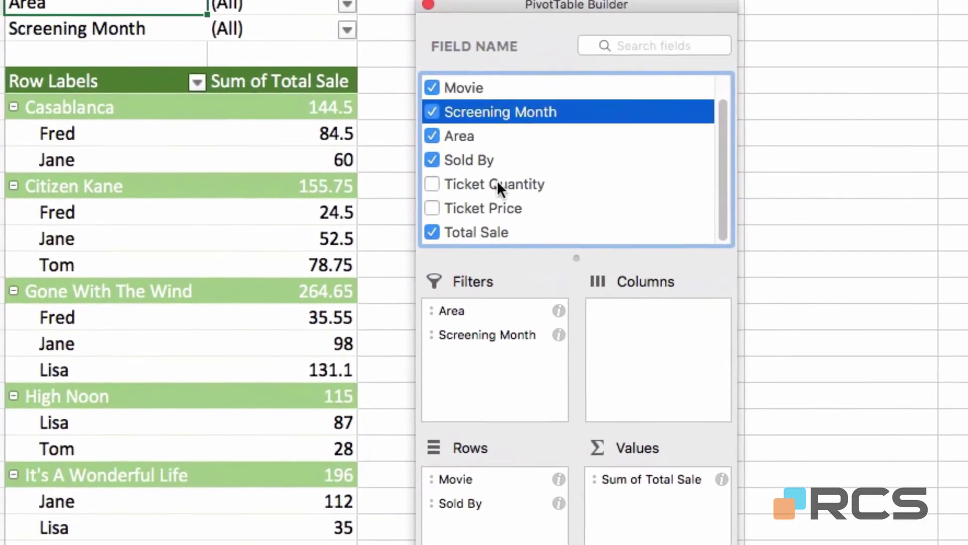
left_click(449, 481)
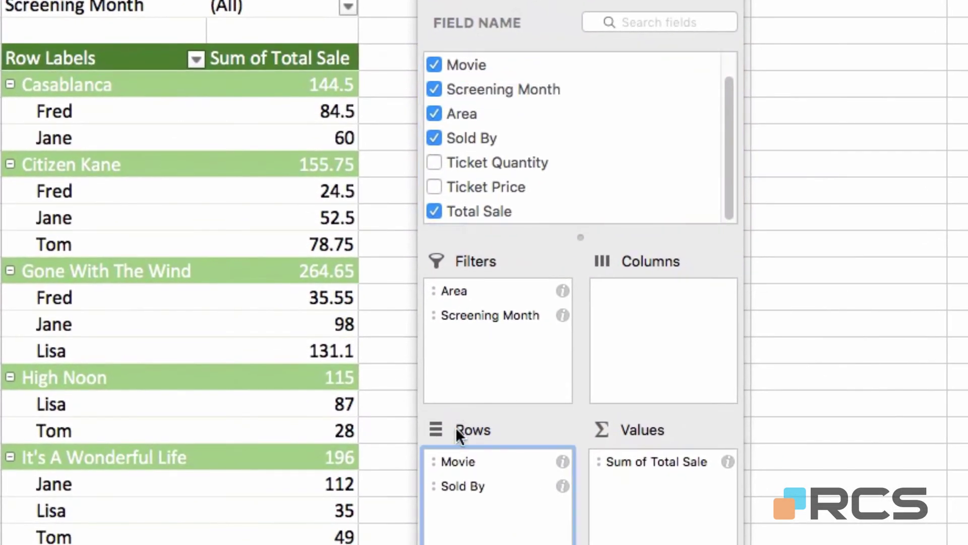
left_click_drag(457, 468, 540, 492)
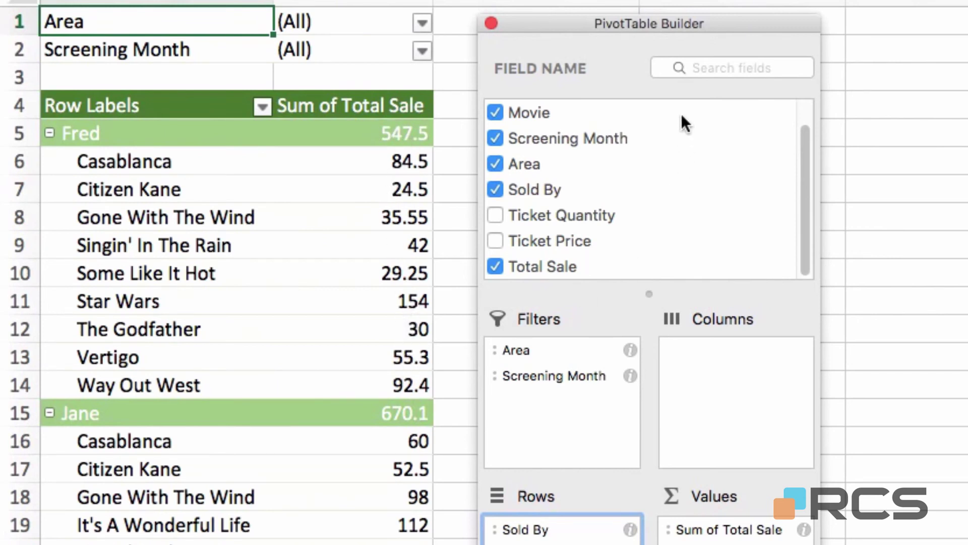
- Collapse the entire Sold By field to hide the movie rows under every salesperson
left_click(698, 0)
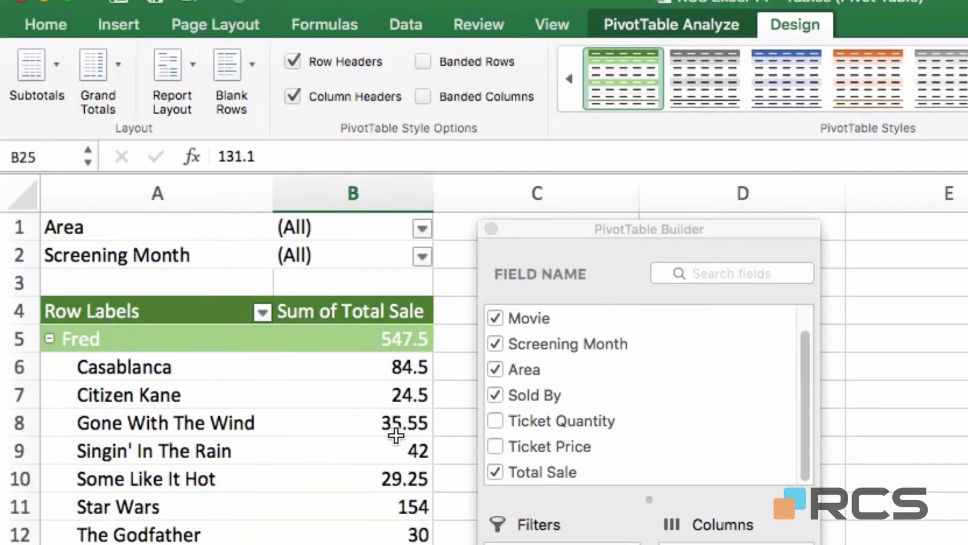
left_click(685, 19)
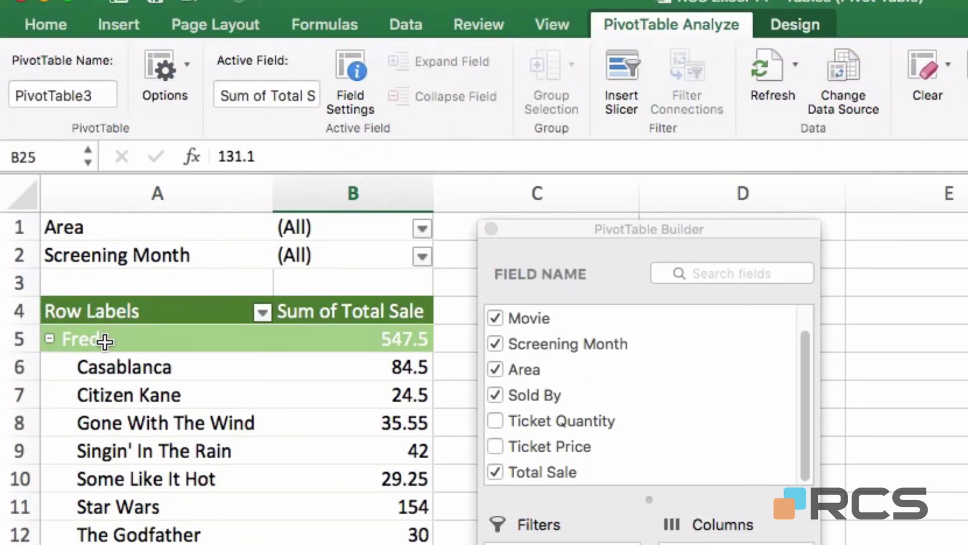
left_click(87, 347)
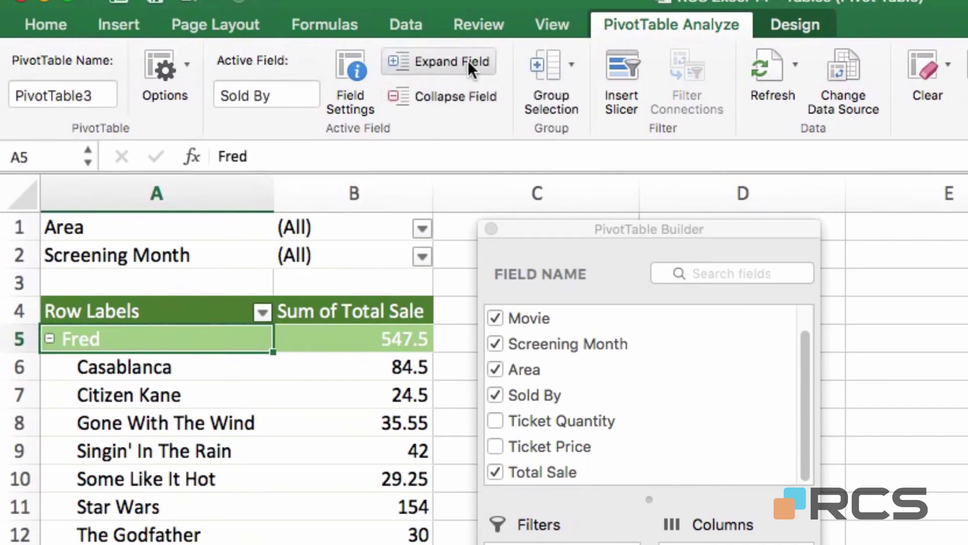
left_click(469, 99)
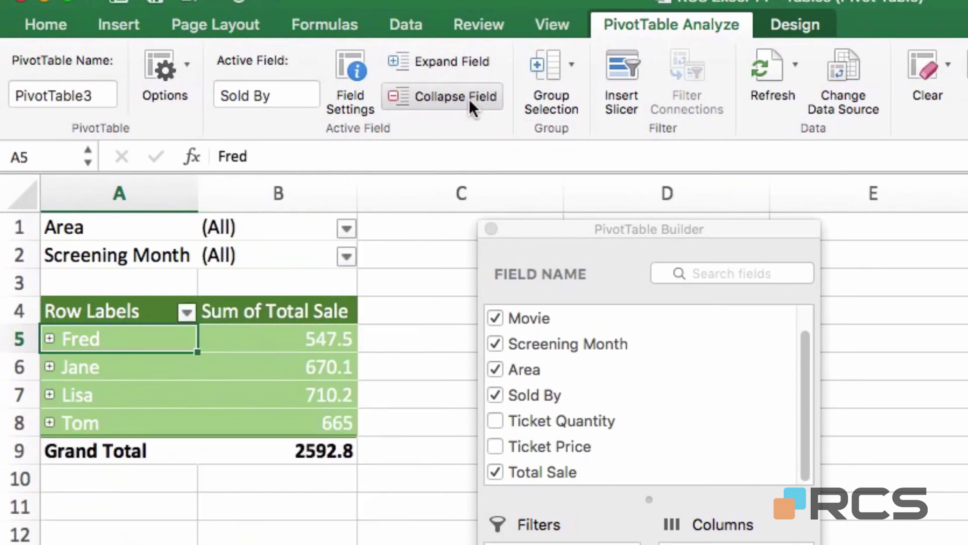
- Expand the entire Sold By field and collapse only the first two salespeople
left_click(431, 65)
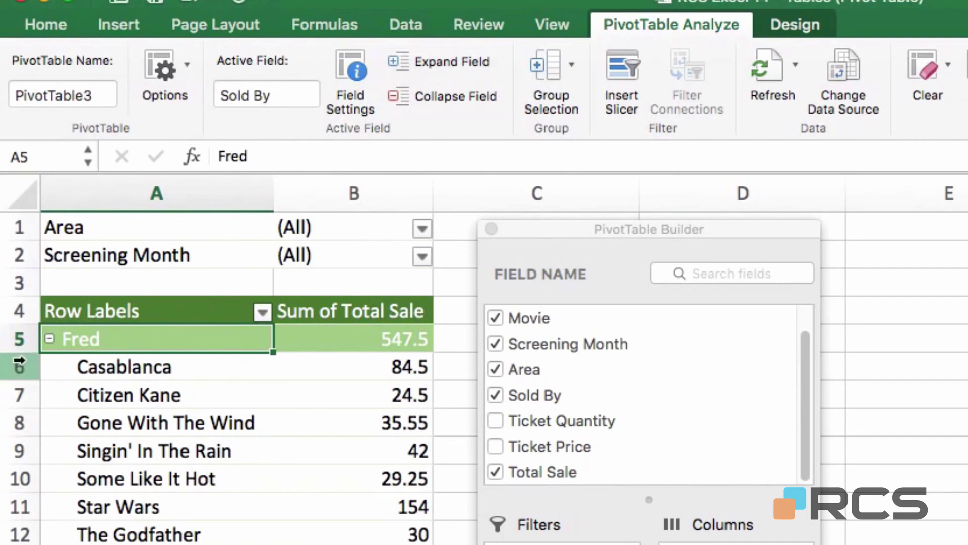
left_click(50, 339)
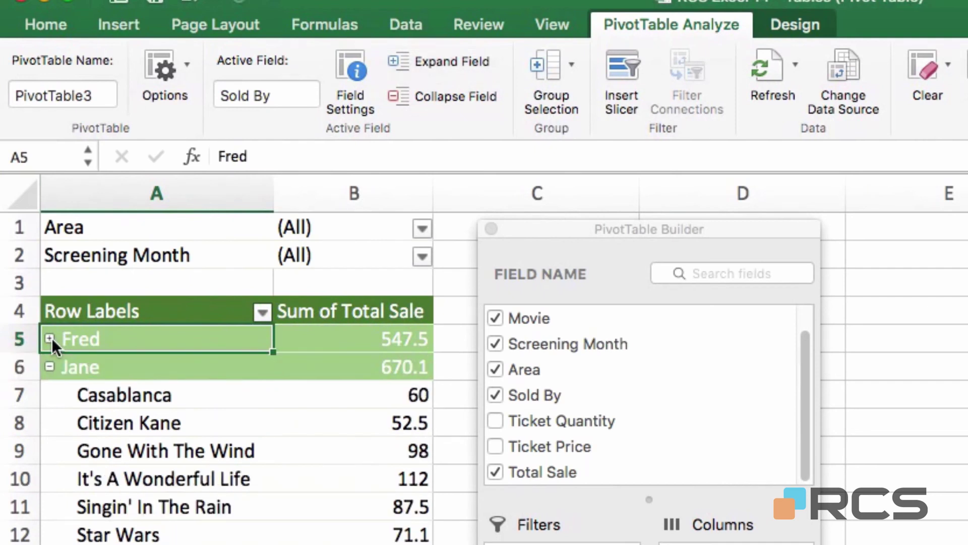
left_click(50, 367)
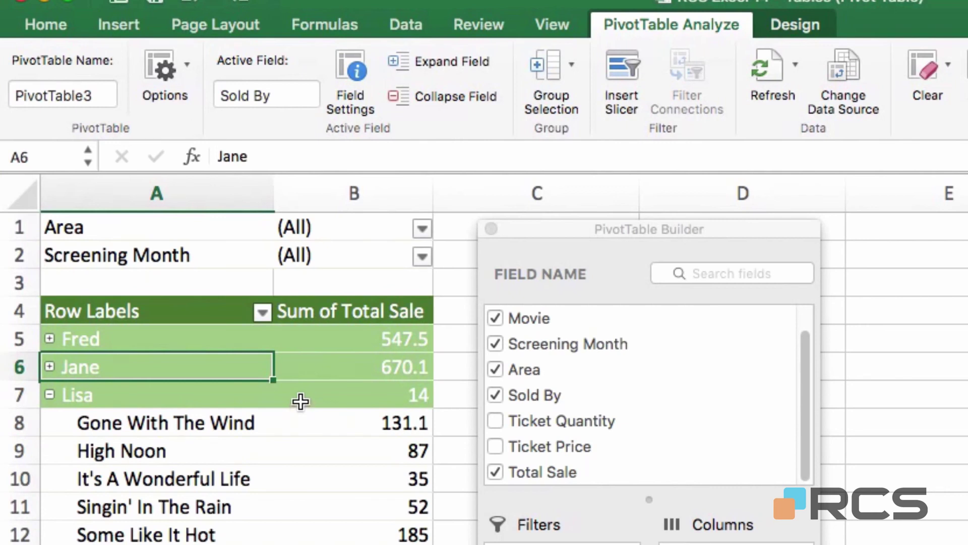
- Change the Total Sale value field to summarize by Count in the field settings
left_click(365, 367)
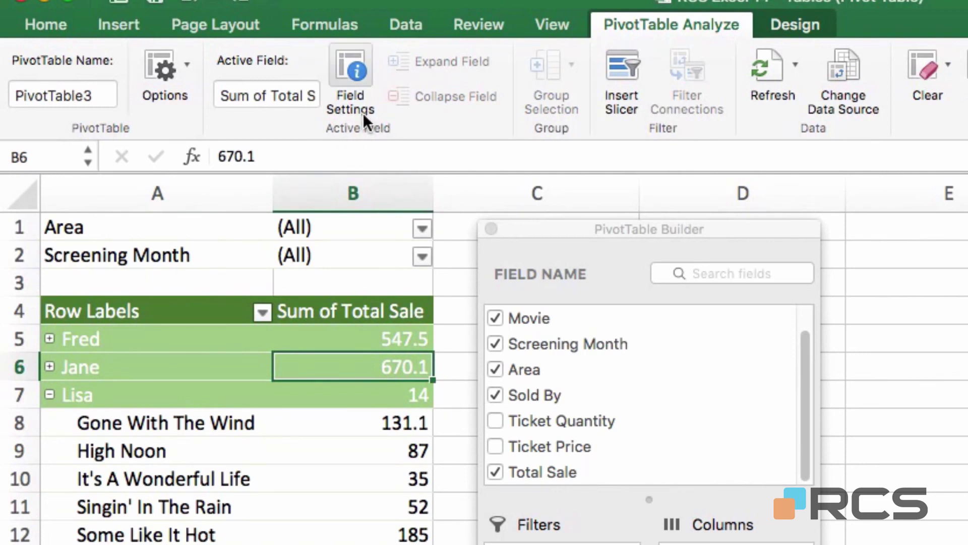
left_click(358, 70)
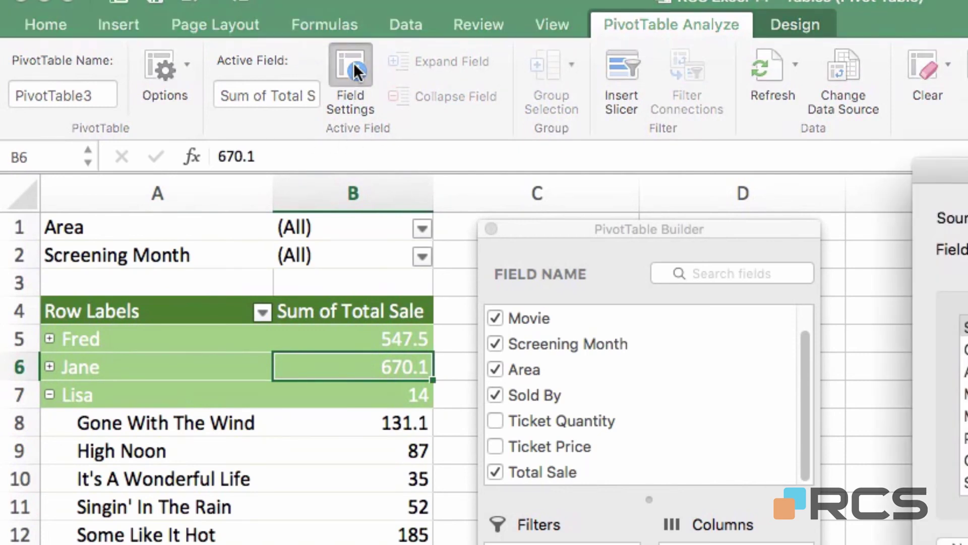
left_click_drag(967, 175, 734, 195)
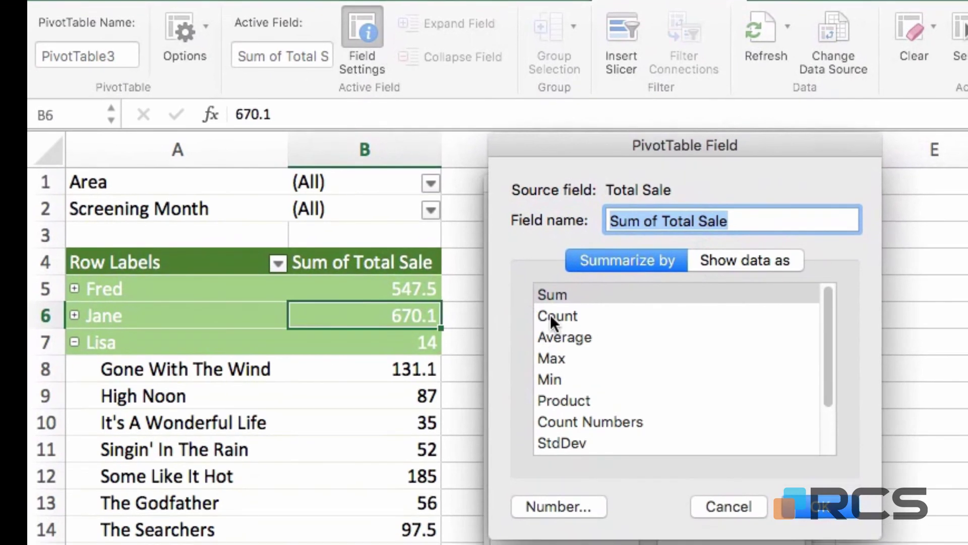
left_click(552, 336)
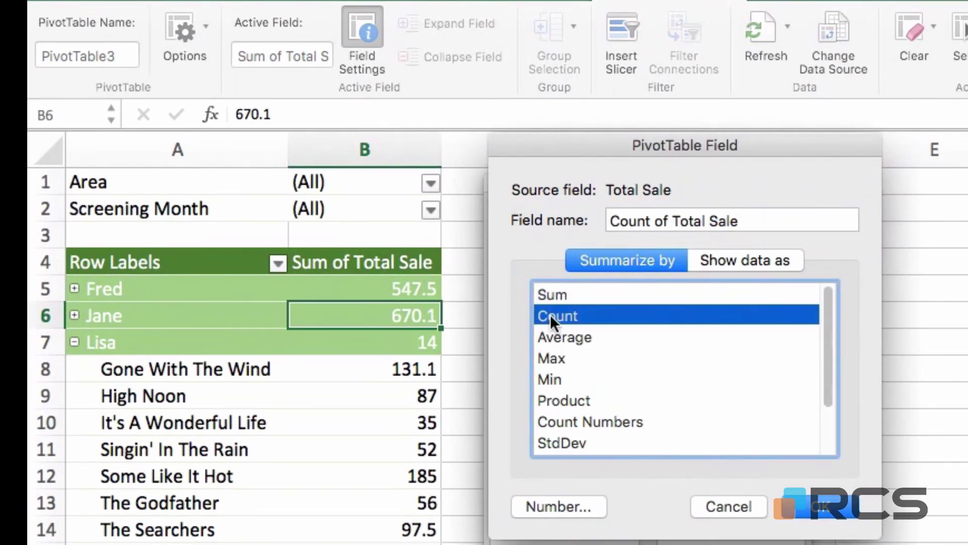
left_click(820, 512)
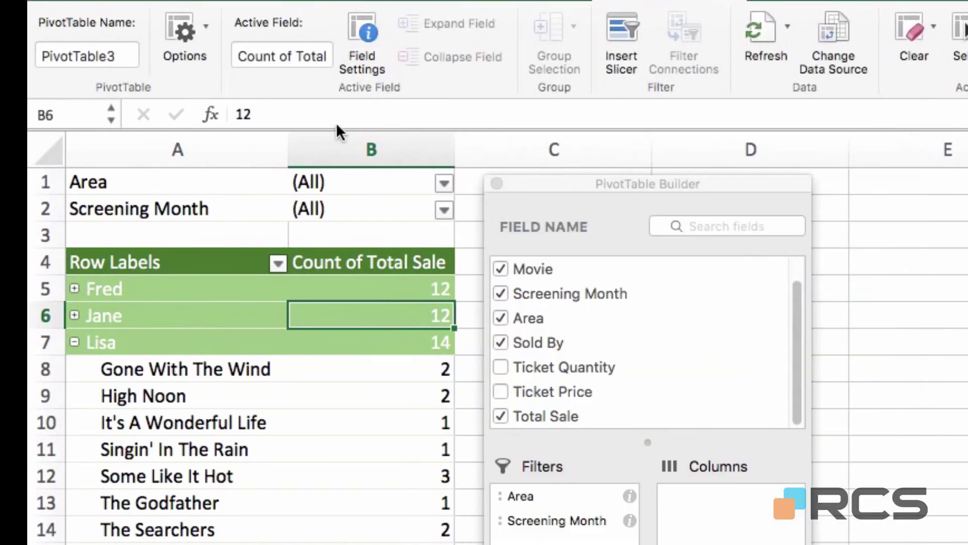
- Expand the entire Sold By field to show the movies under every salesperson
left_click(153, 289)
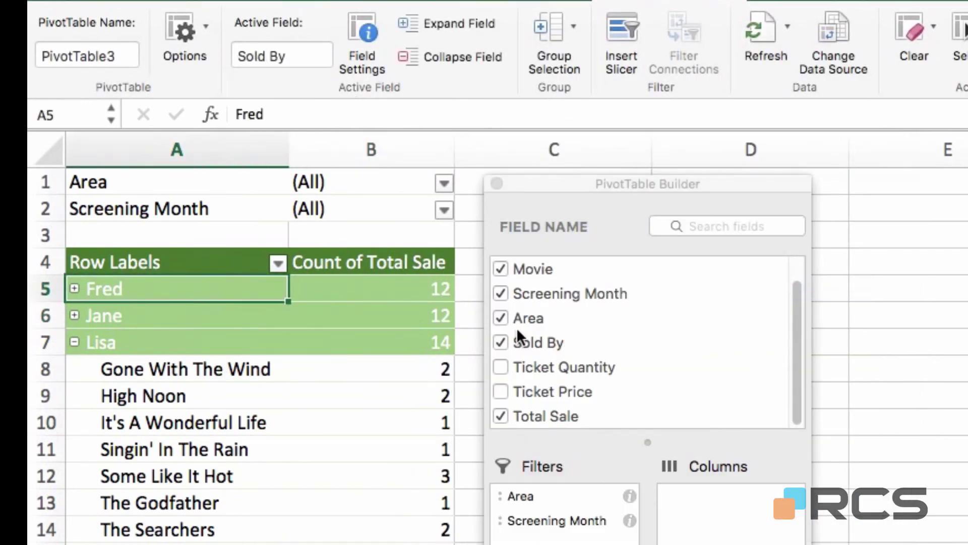
left_click(411, 16)
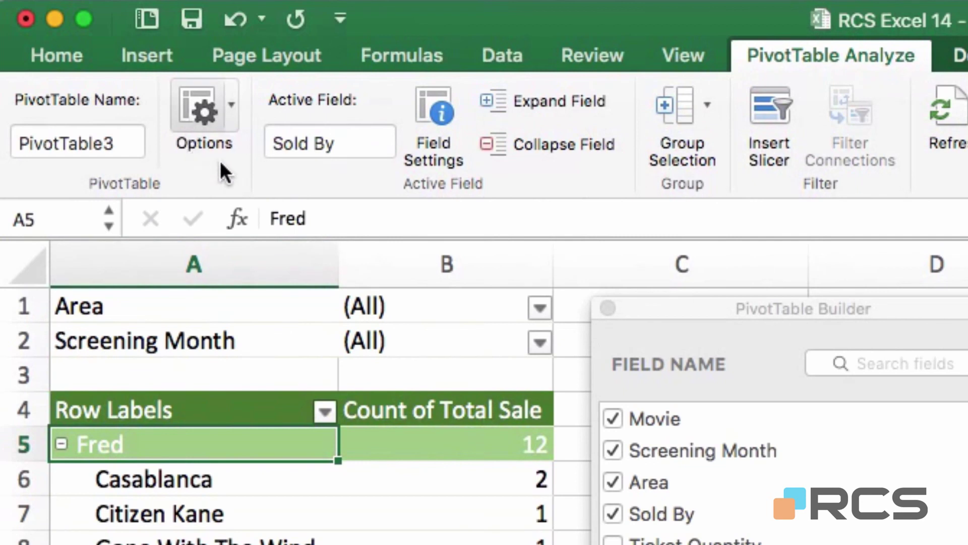
- Generate a separate report filter page for each Area value
left_click(236, 106)
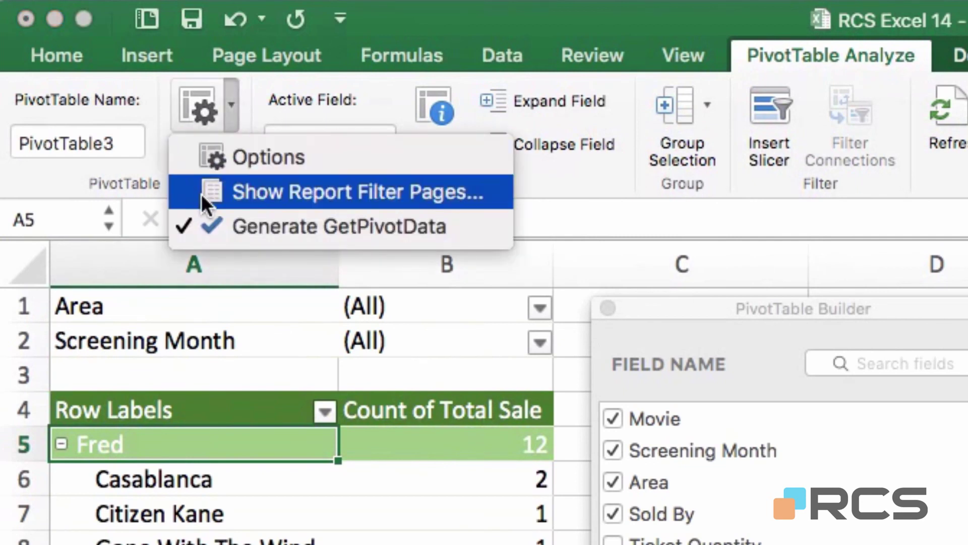
left_click(376, 189)
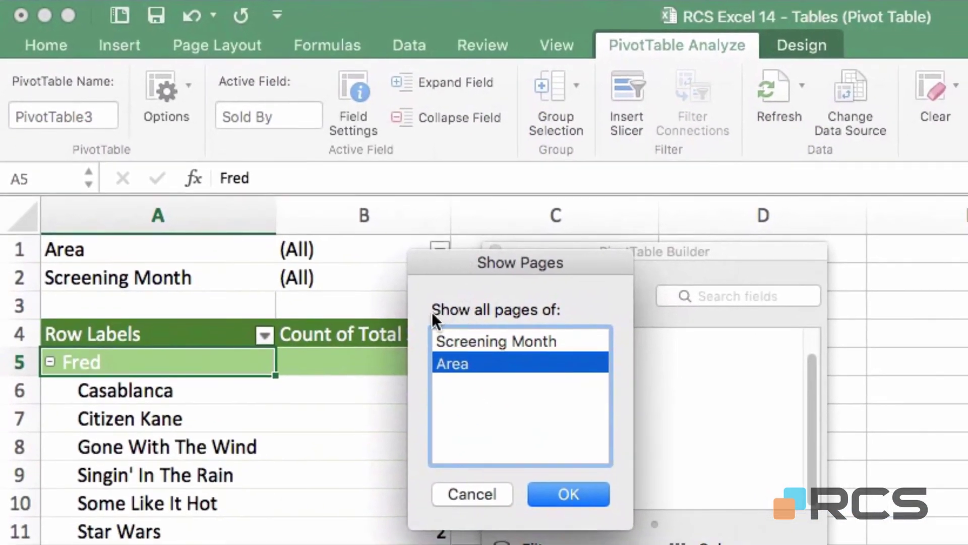
left_click(516, 342)
left_click(466, 364)
left_click(567, 494)
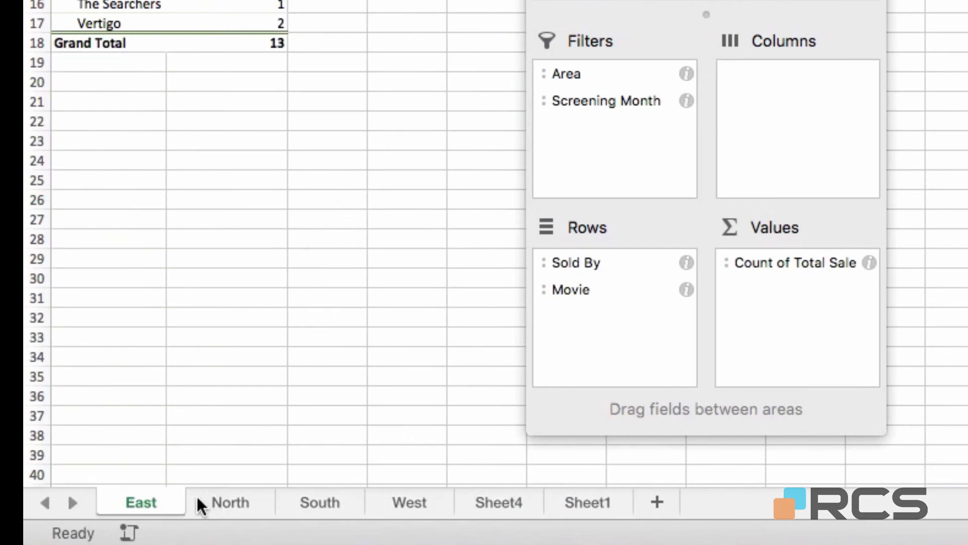
- Review the generated PivotTables on the North, South and West sheets
left_click(230, 512)
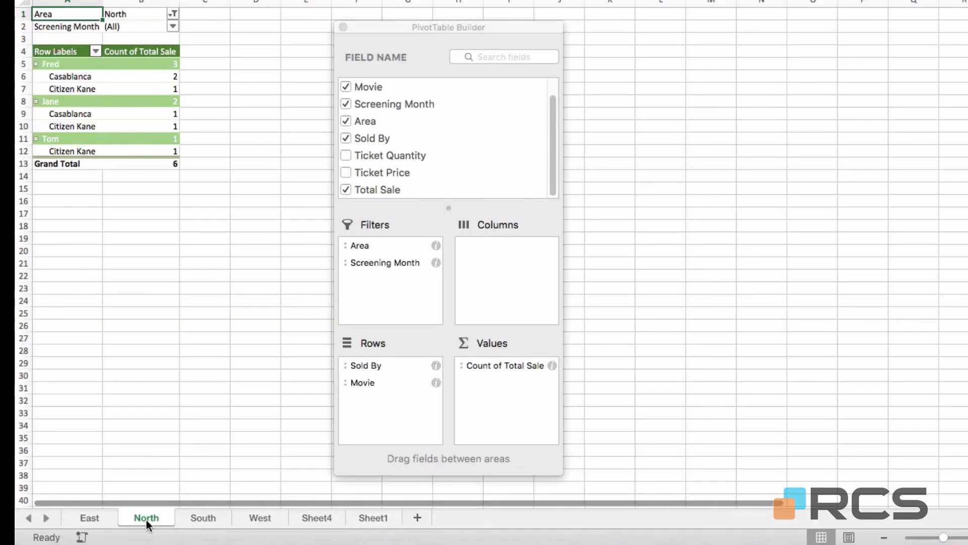
left_click(325, 499)
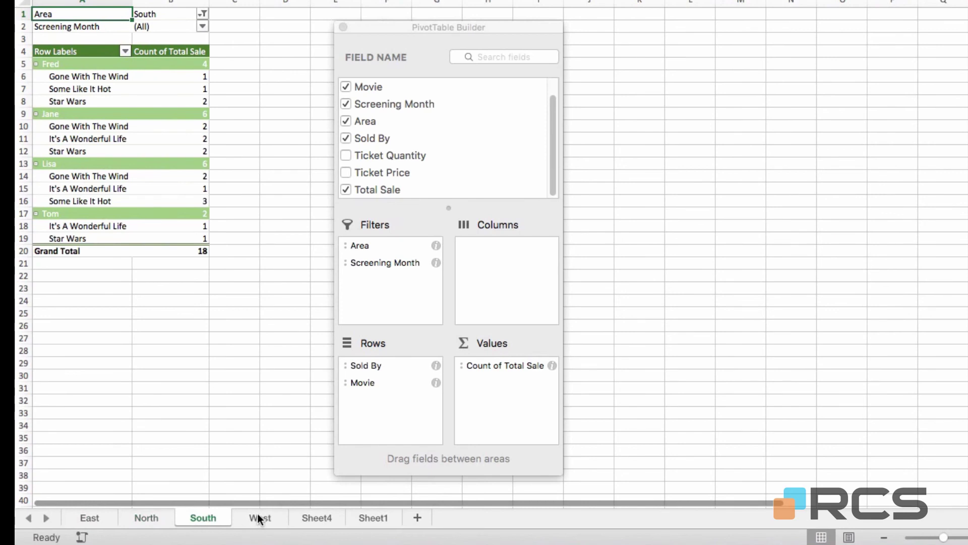
left_click(259, 518)
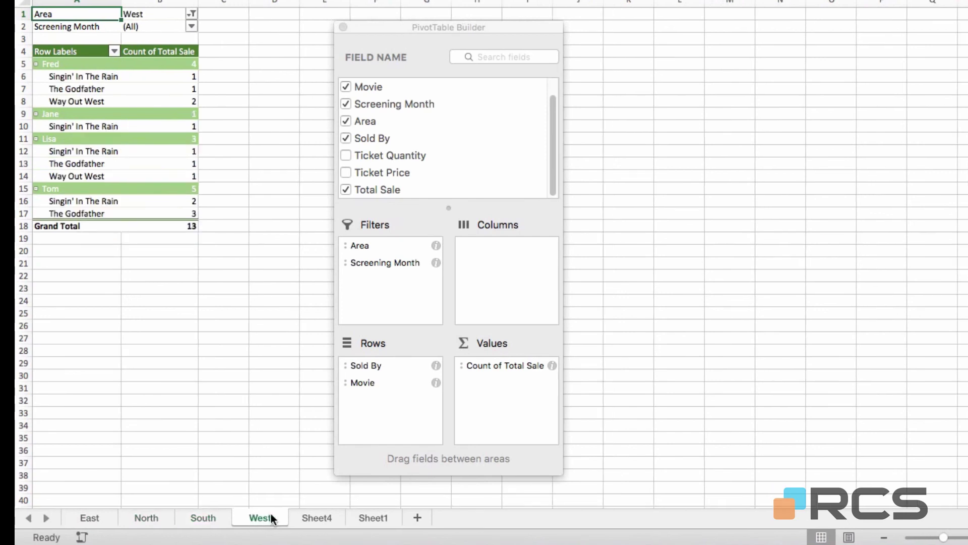